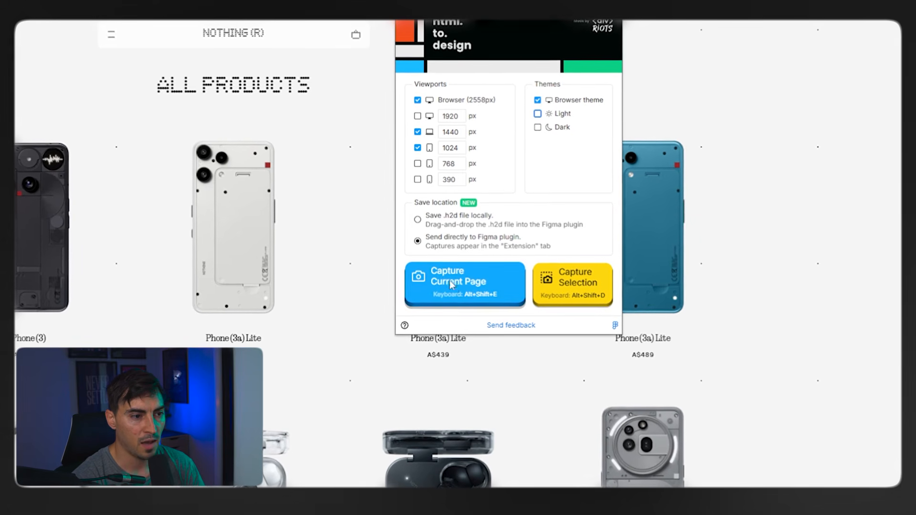
Capture the current Nothing shop page for the Figma plugin, and launch the html.to.design plugin in Figma.
click(474, 284)
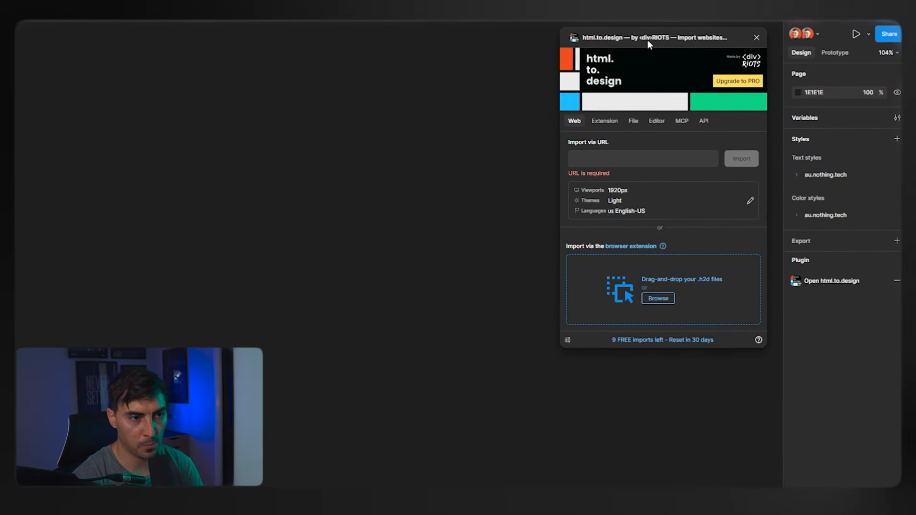
key(ctrl+k)
text(pl)
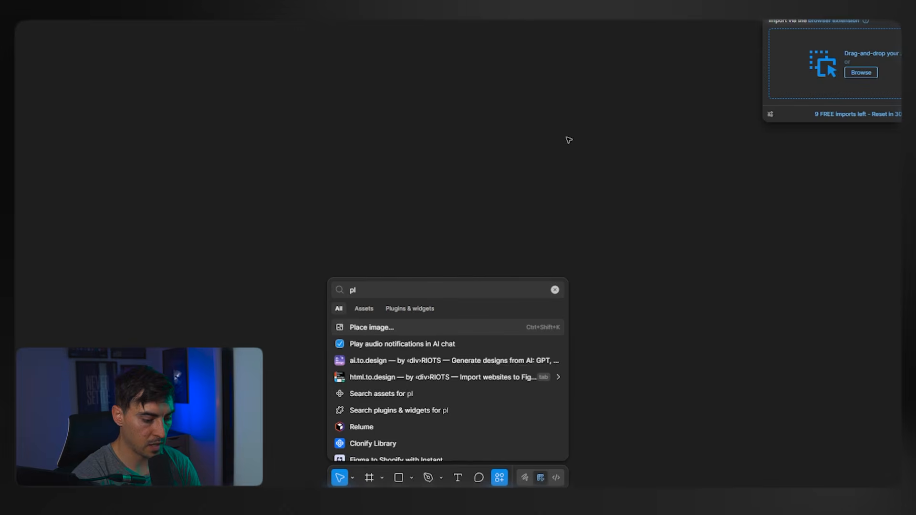
text(ugin)
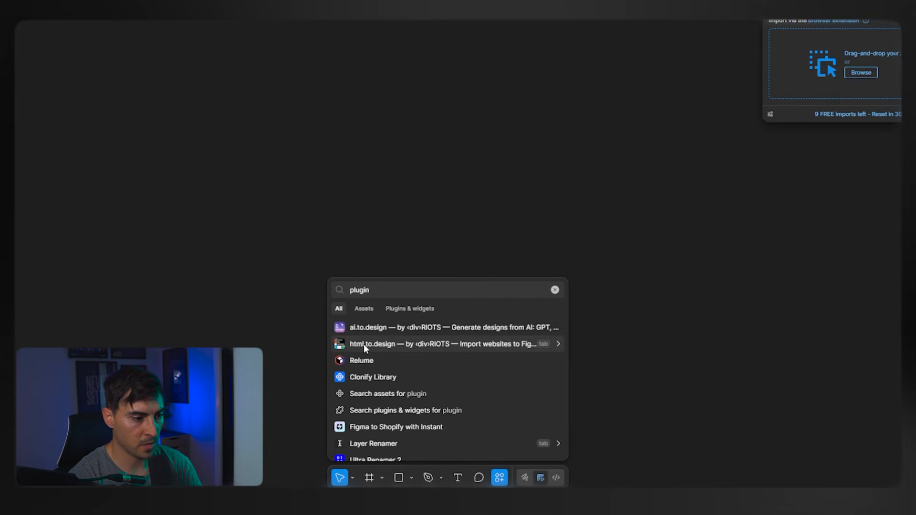
click(380, 346)
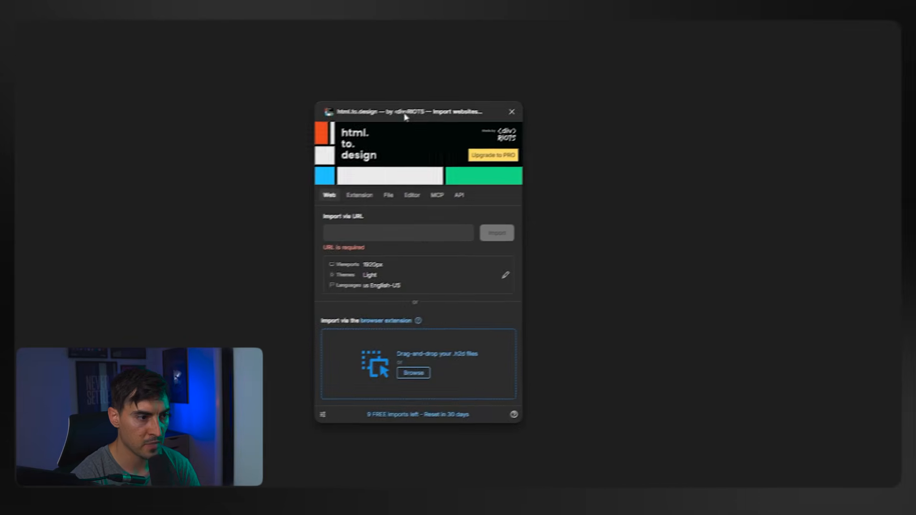
Import the captured au.nothing.tech/collections/shop-all page with the preset import options, and move the plugin window out of the way.
click(363, 197)
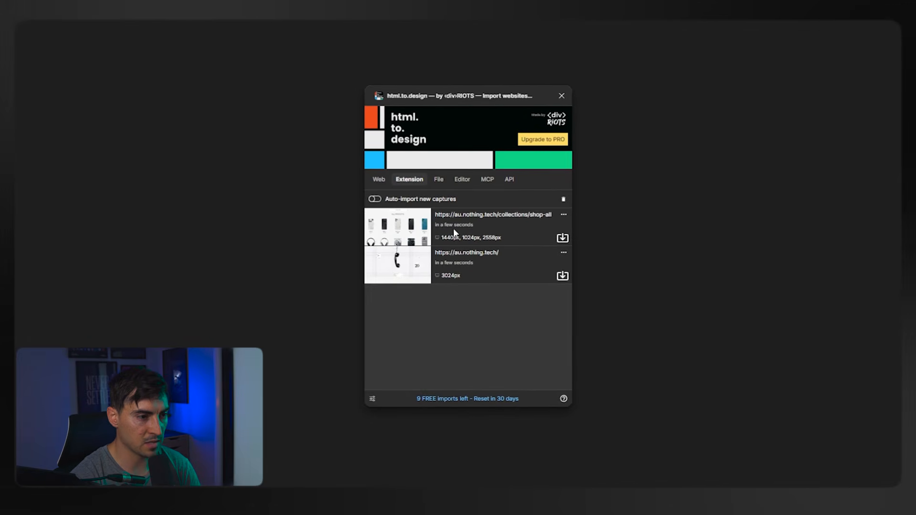
click(563, 239)
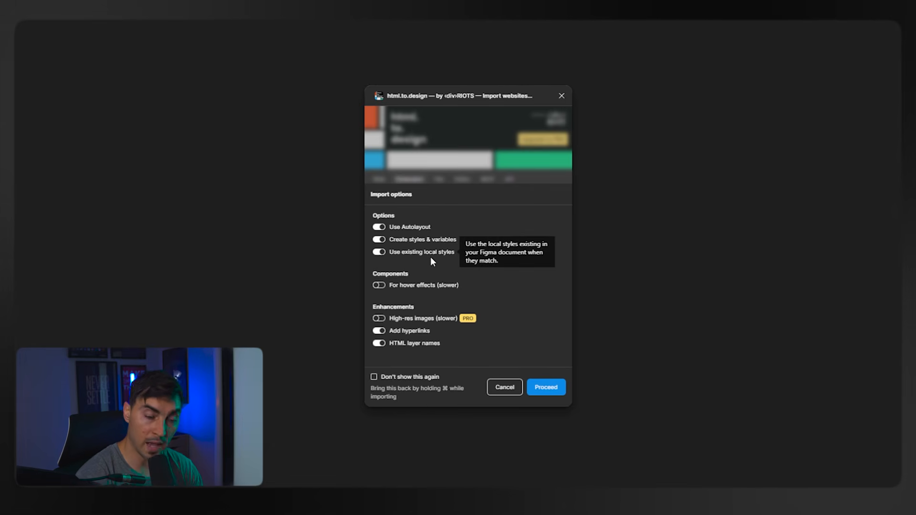
mouse_move(429, 254)
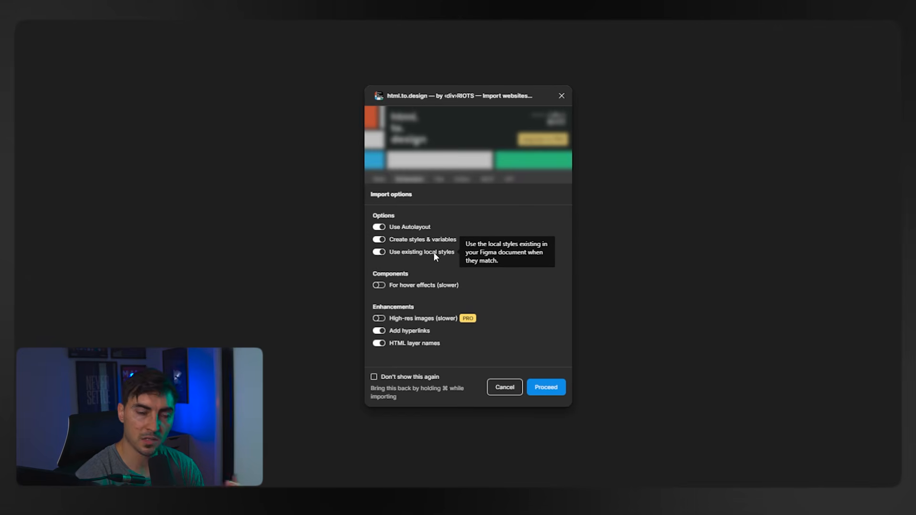
mouse_move(422, 285)
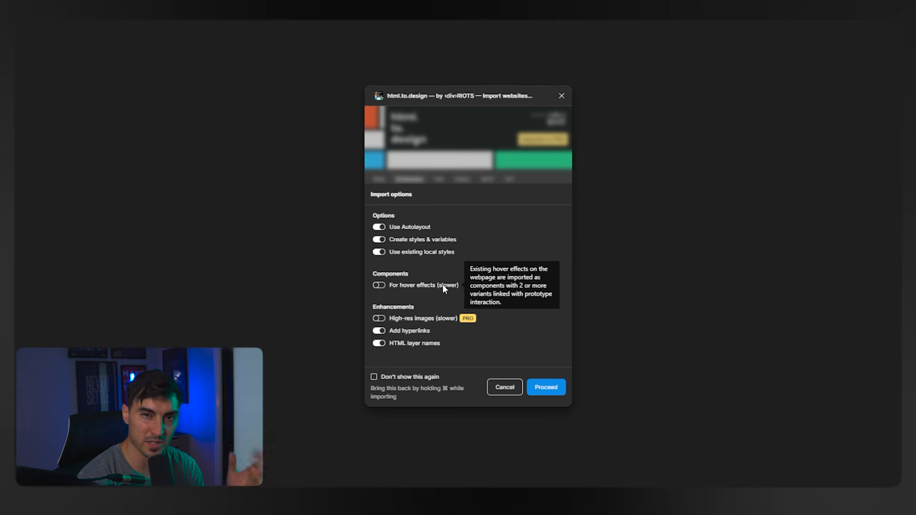
mouse_move(439, 319)
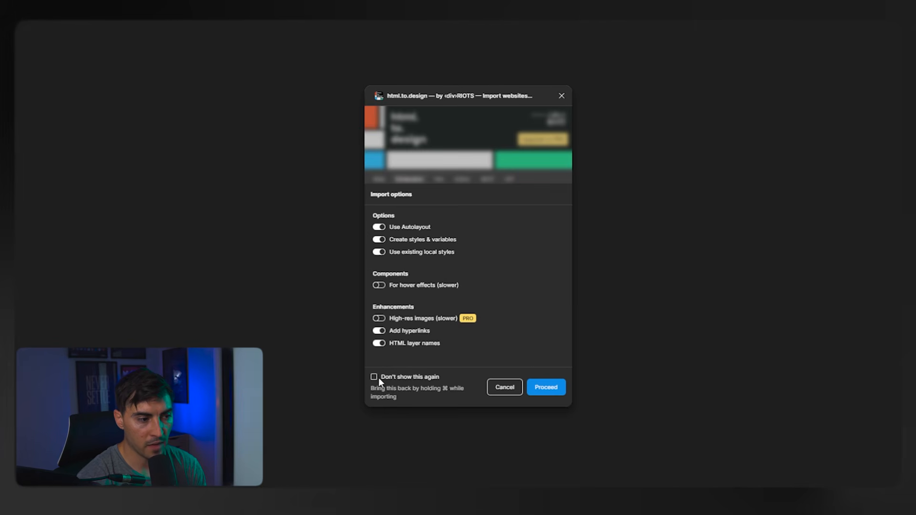
click(553, 394)
drag(481, 98, 748, 40)
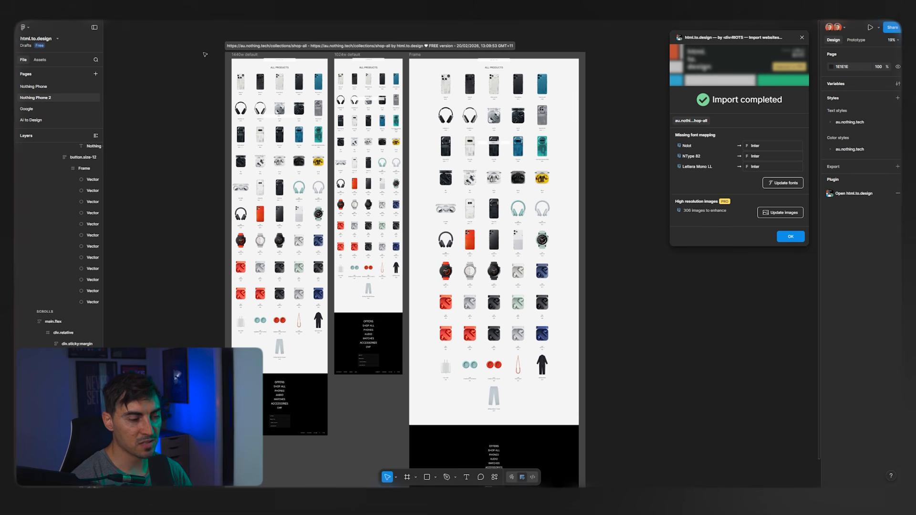
Map the missing Ndot font to Allerta and update the fonts in the imported page.
scroll(207, 47, up, 10)
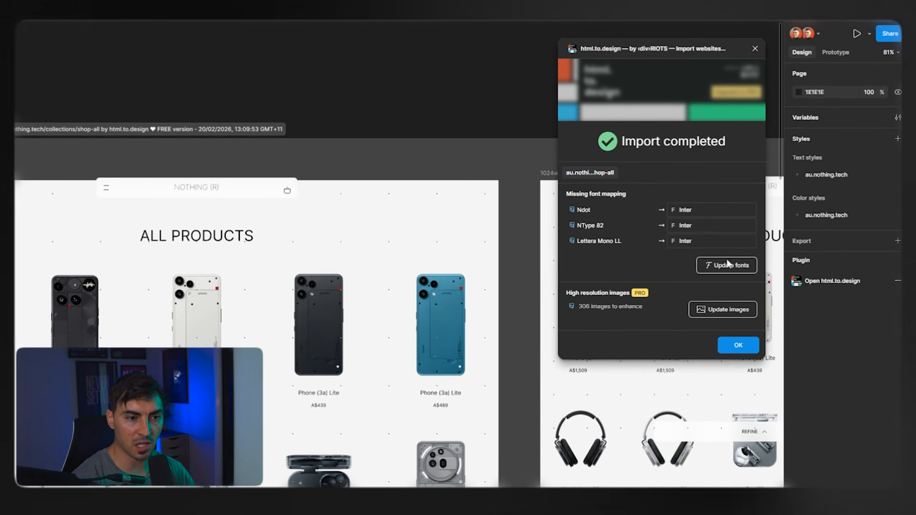
click(692, 210)
scroll(668, 268, down, 8)
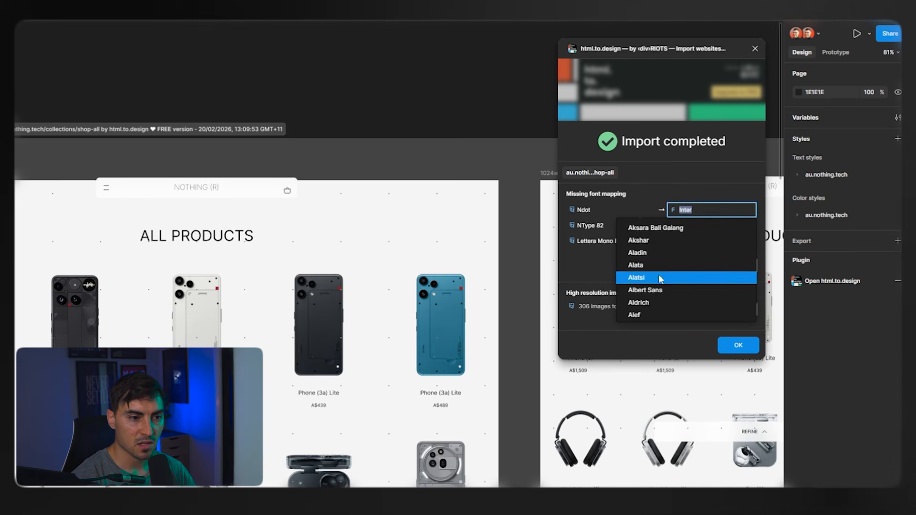
scroll(668, 257, down, 3)
click(663, 287)
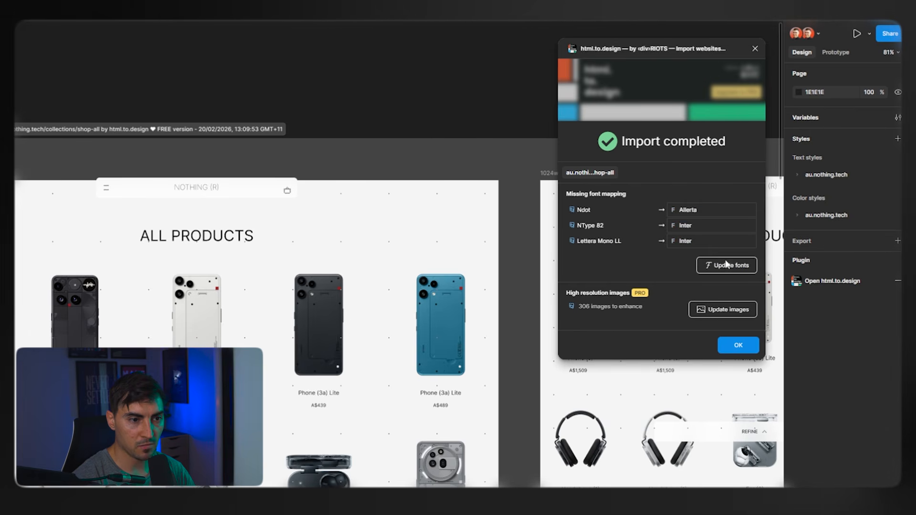
click(728, 268)
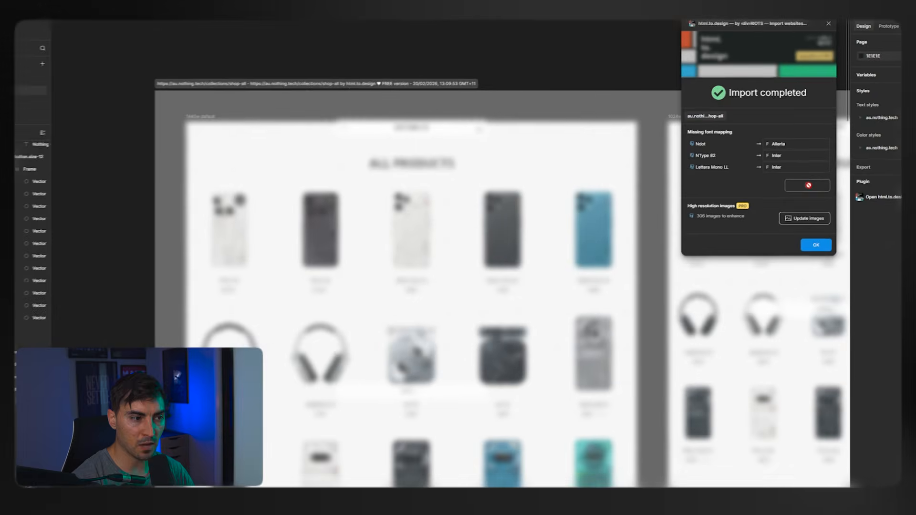
scroll(210, 253, up, 4)
scroll(408, 143, up, 2)
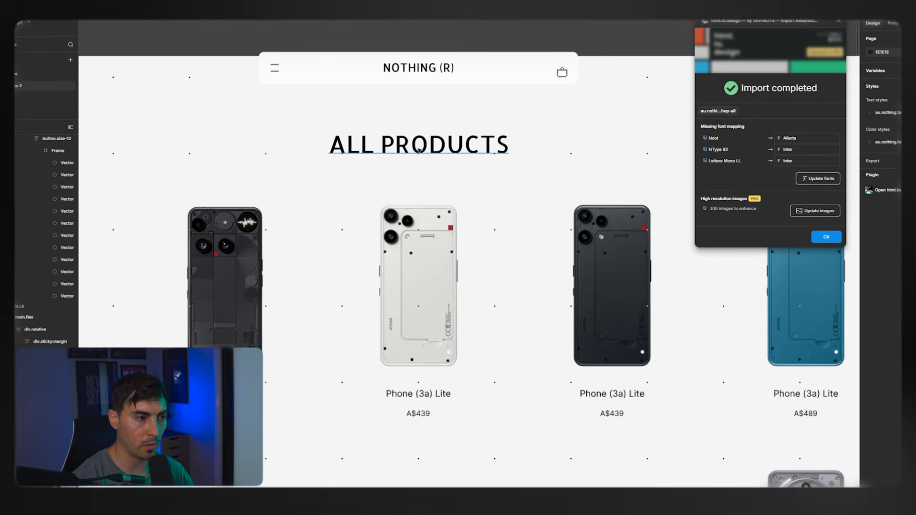
Map the missing Ndot and NType 82 fonts to Figtree.
click(799, 140)
text(fig)
click(794, 161)
click(793, 153)
text(figt)
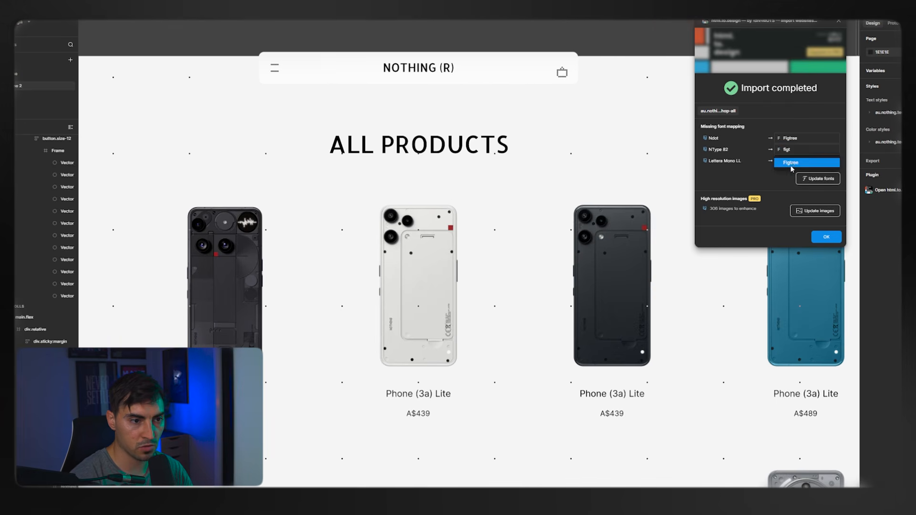
click(790, 164)
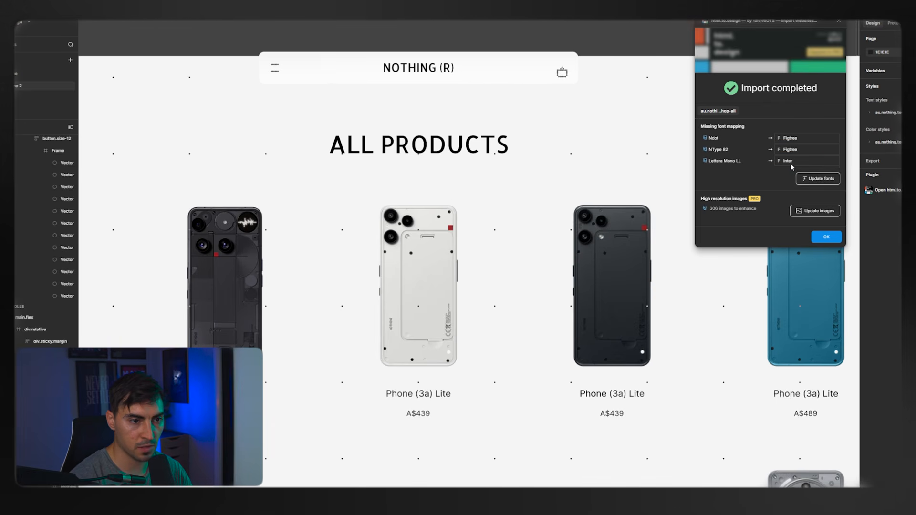
Map the missing Lettera Mono LL font to Figtree, update the imported page's fonts and close the import summary.
click(793, 161)
text(fig)
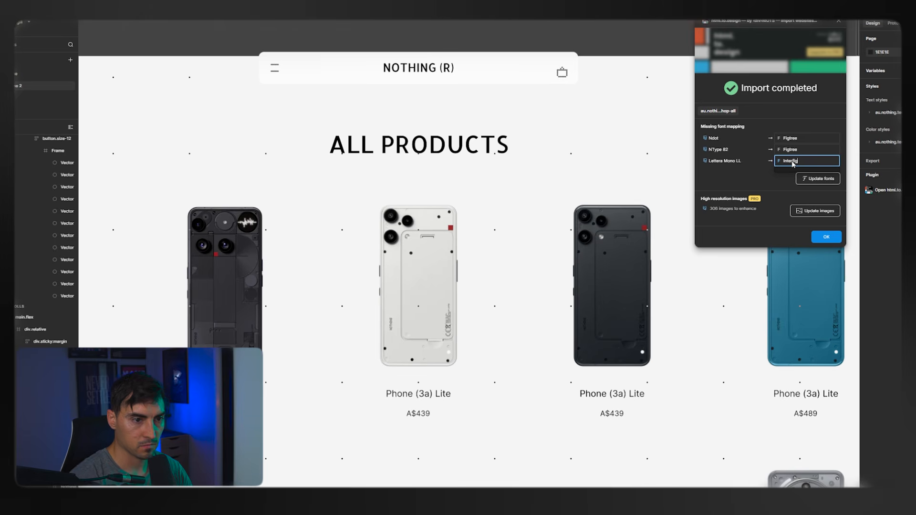
text(fig)
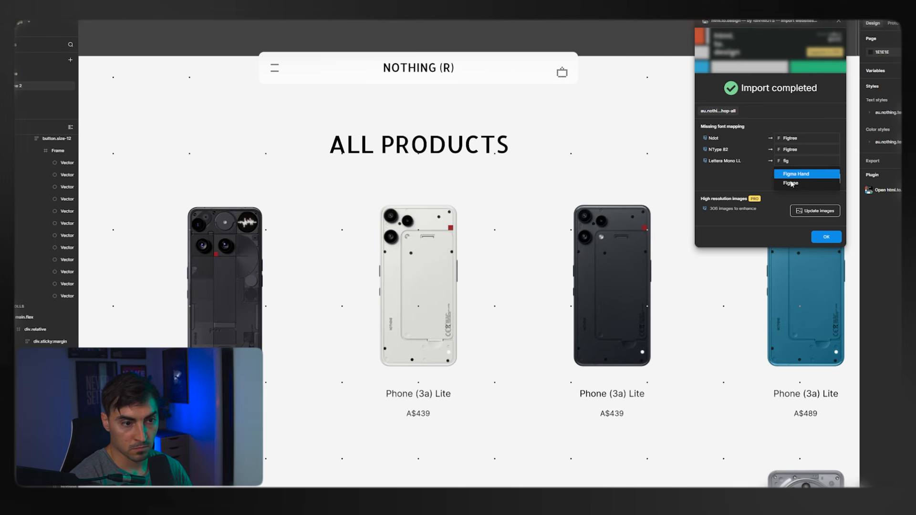
click(801, 161)
text(fig)
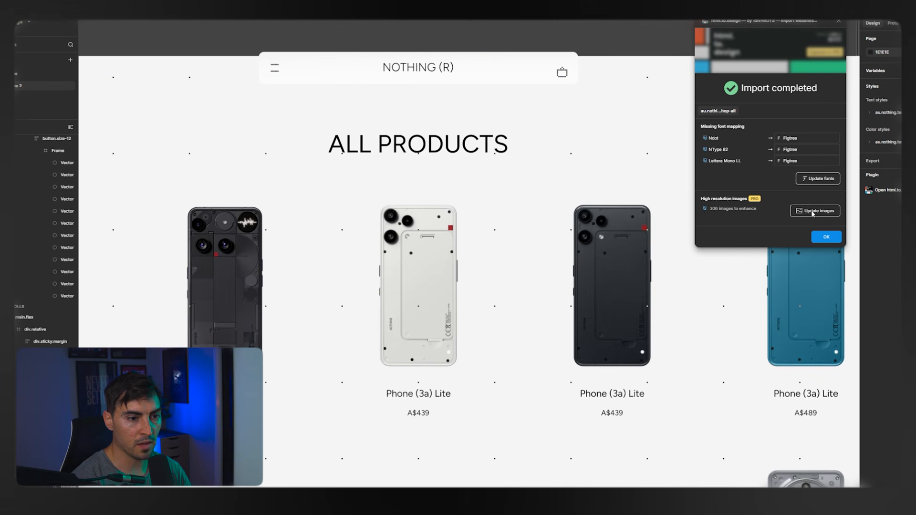
click(827, 236)
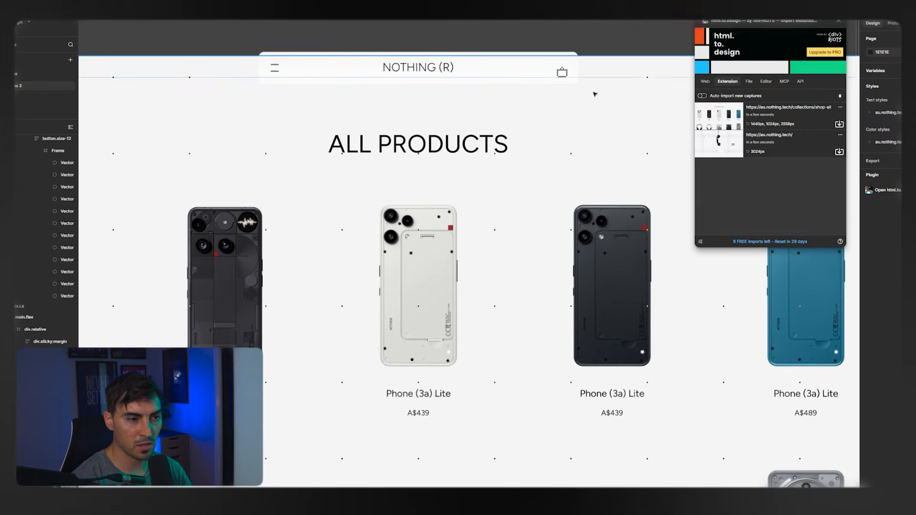
Examine the imported 1440w, 1024w and full-width product page frames and compare their layouts.
scroll(578, 51, down, 3)
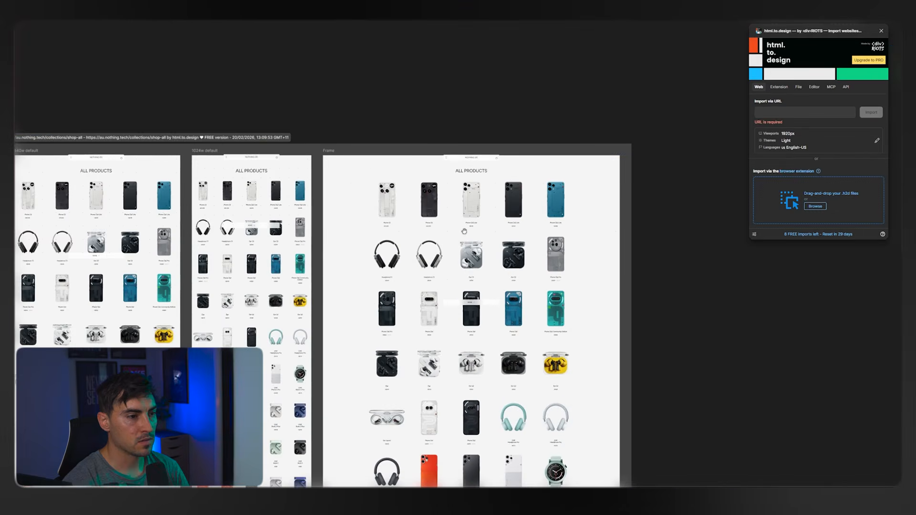
scroll(406, 155, up, 5)
scroll(260, 150, left, 10)
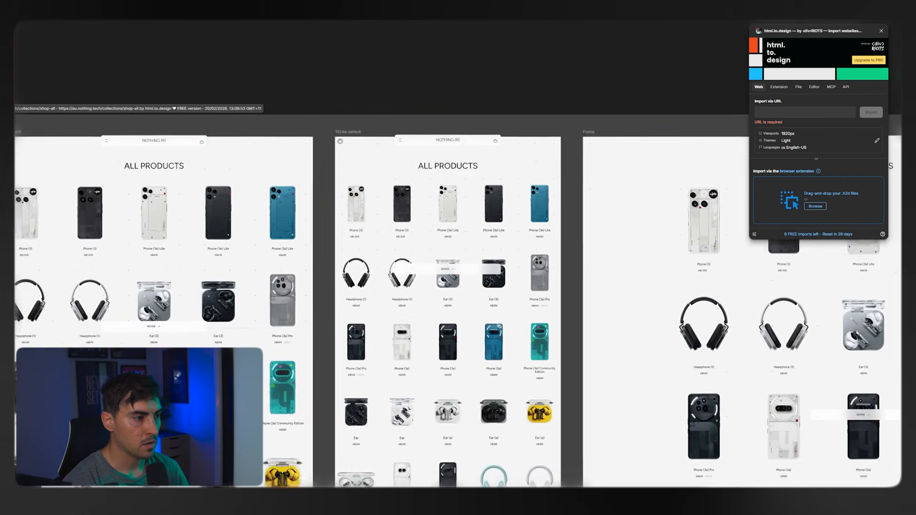
scroll(238, 130, up, 3)
click(218, 125)
scroll(212, 125, down, 4)
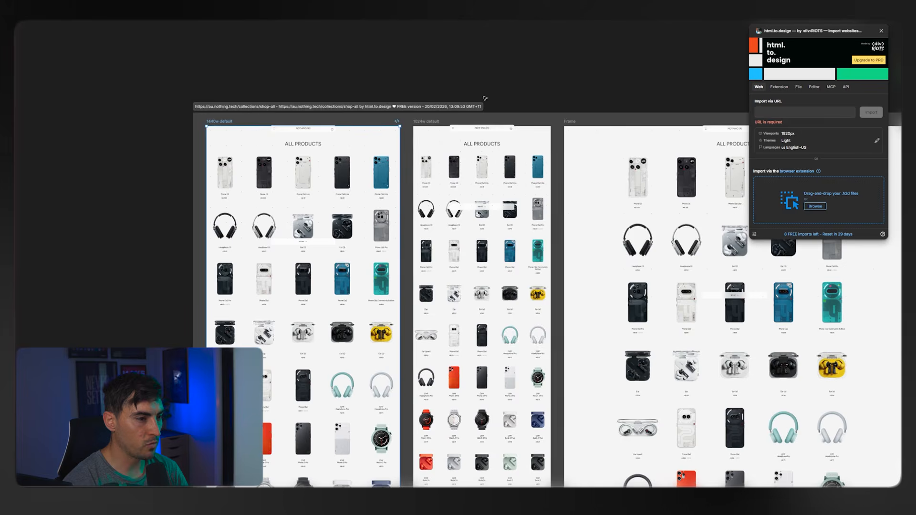
scroll(482, 98, right, 5)
scroll(390, 81, down, 2)
scroll(447, 130, up, 4)
scroll(500, 171, down, 4)
scroll(161, 150, up, 10)
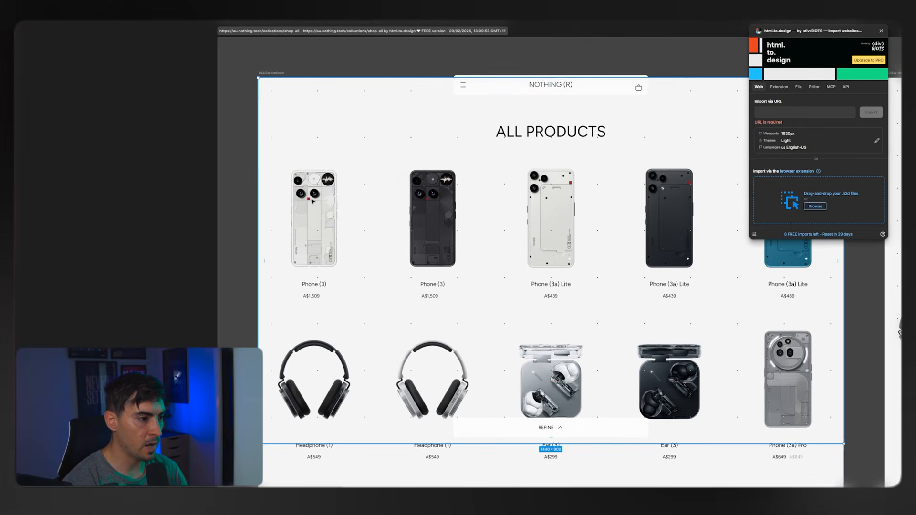
Inspect the auto layout structure and spacing of the product content inside the 1440w frame.
click(316, 204)
scroll(374, 208, down, 1)
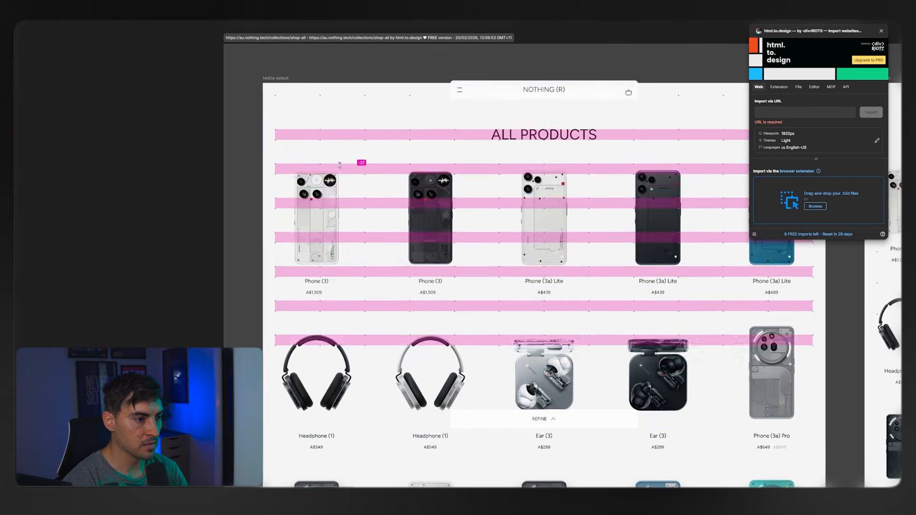
scroll(352, 163, up, 3)
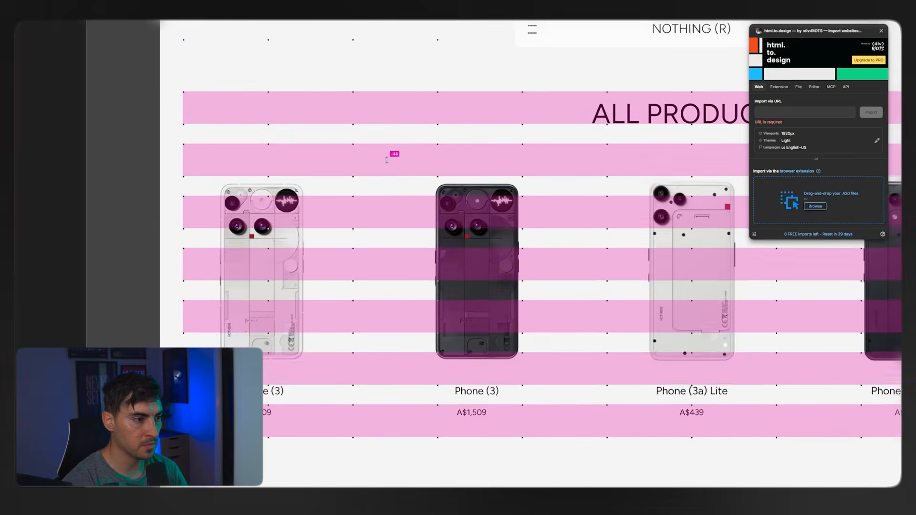
scroll(350, 132, down, 2)
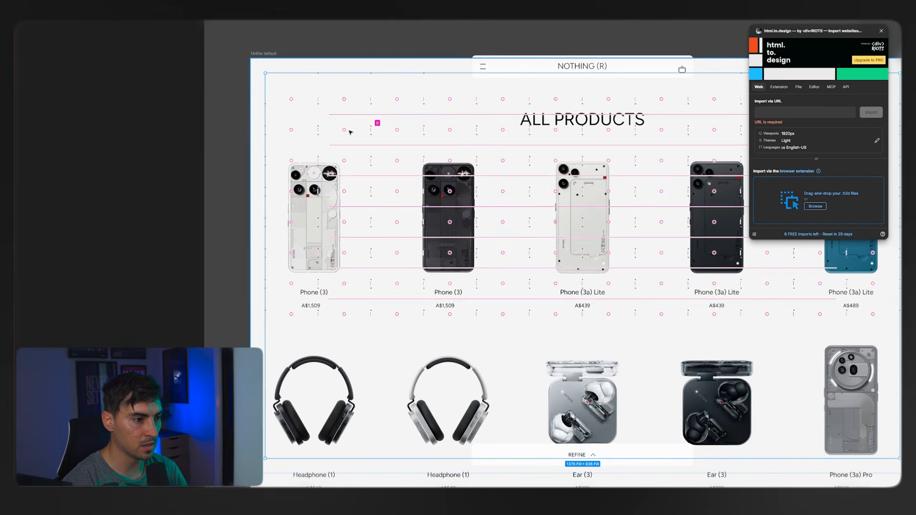
click(208, 136)
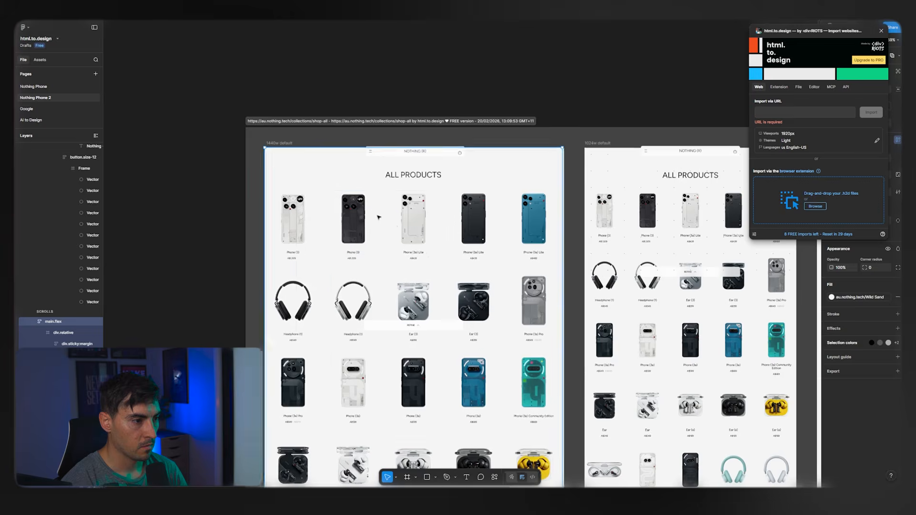
scroll(378, 214, up, 2)
scroll(432, 200, down, 4)
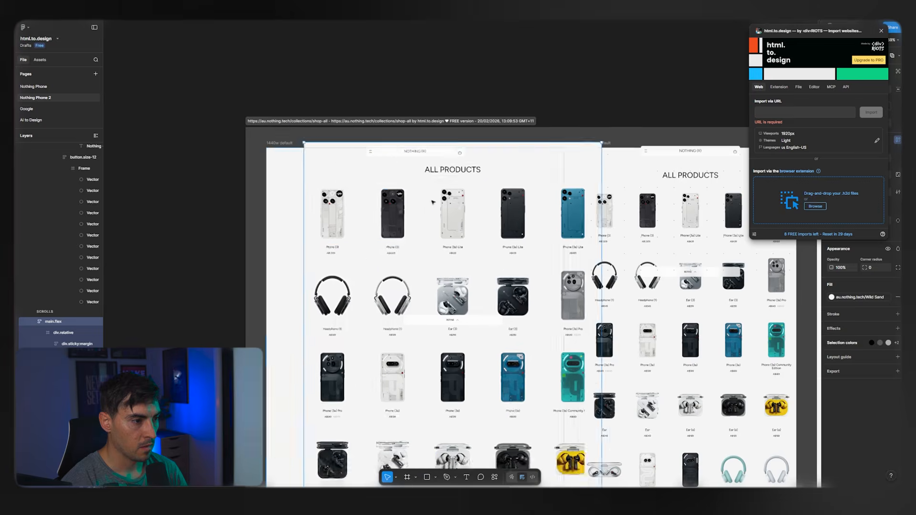
scroll(376, 215, up, 2)
scroll(359, 233, down, 2)
Change the "All products" heading of the 1440w frame to "Product showcase".
scroll(401, 177, up, 5)
double_click(402, 178)
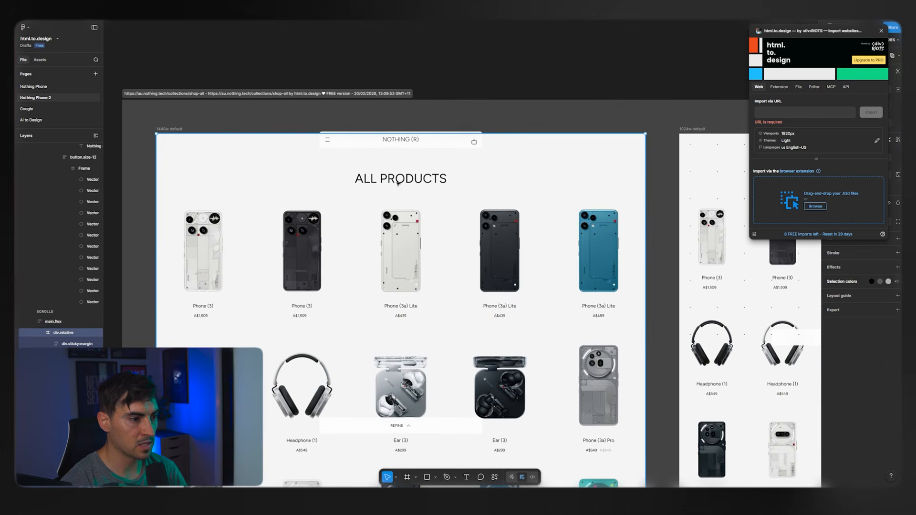
double_click(403, 179)
double_click(403, 179)
double_click(403, 179)
scroll(403, 178, up, 2)
click(424, 178)
double_click(424, 178)
key(Left)
key(ctrl+shift+Left)
key(BackSpace)
text(showcase)
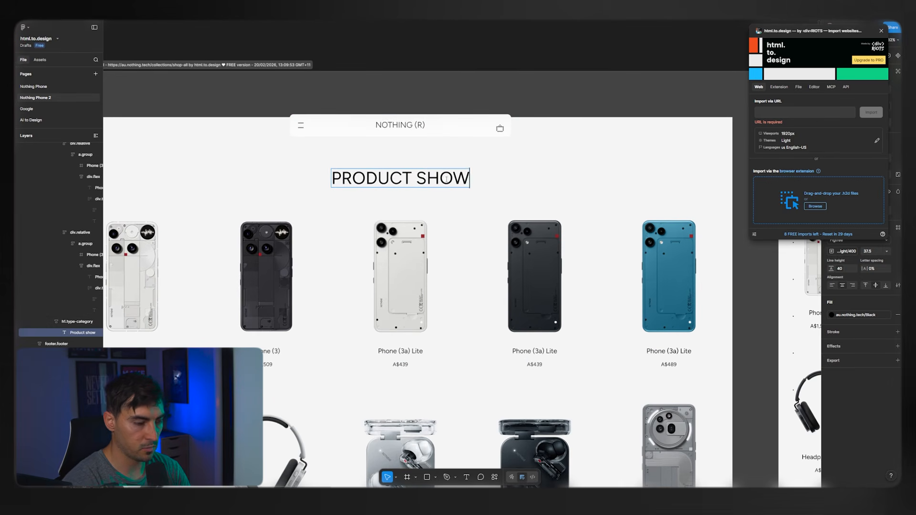
key(Escape)
Set the "Nothing (R)" logo text in the 1440w frame's header to the Bold weight.
scroll(329, 126, up, 4)
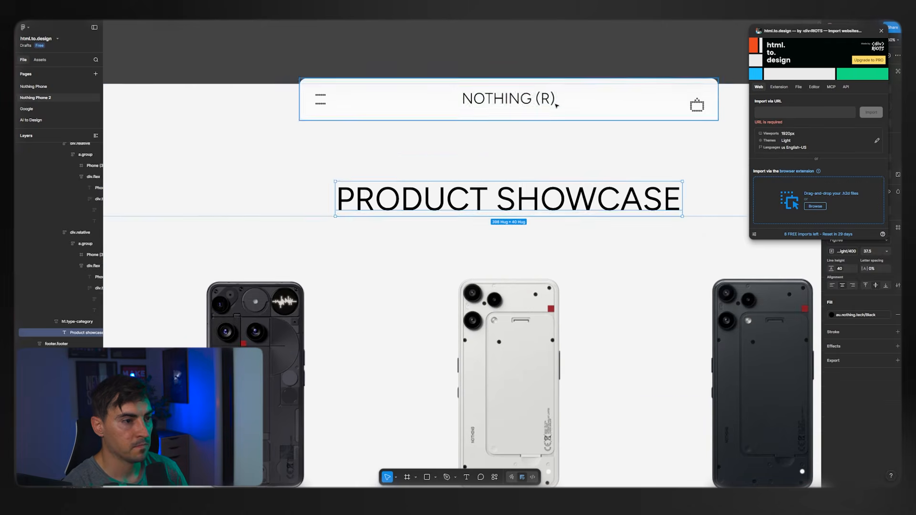
click(519, 102)
key(o)
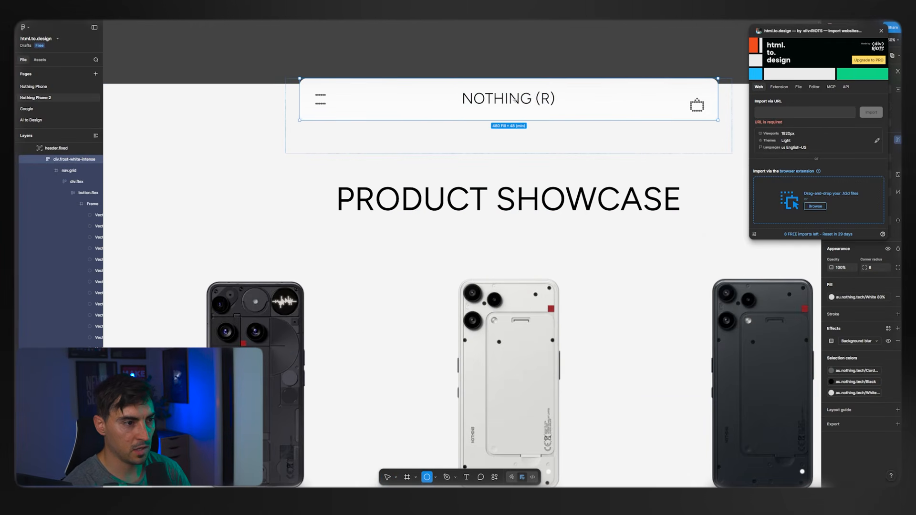
key(v)
key(t)
click(505, 99)
drag(486, 100, 581, 100)
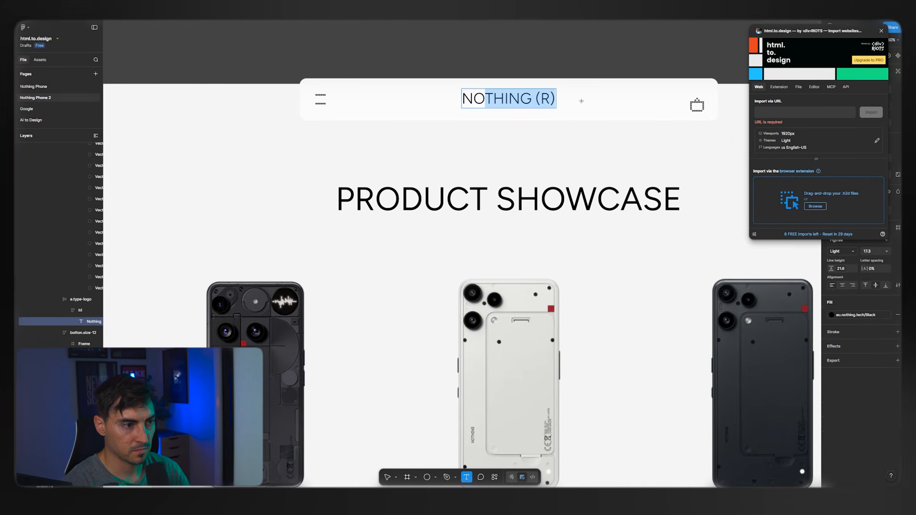
key(Escape)
drag(871, 41, 232, 40)
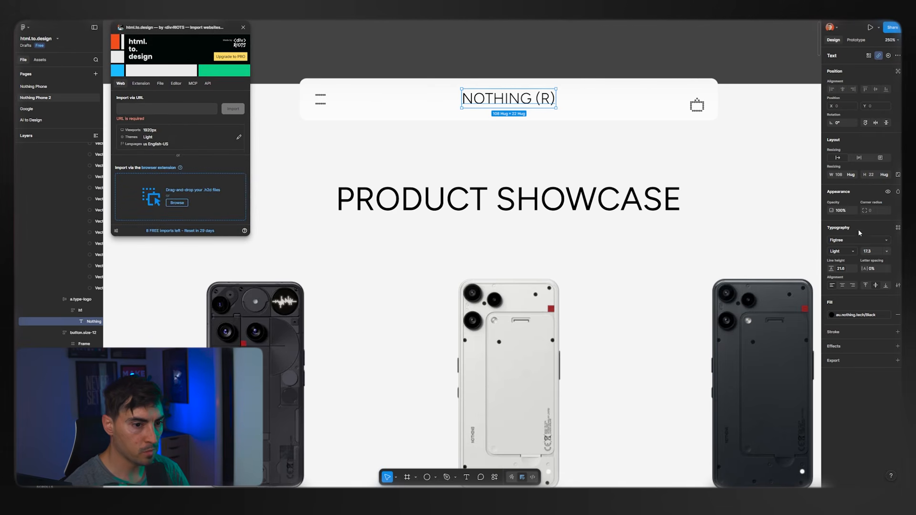
click(849, 257)
click(842, 286)
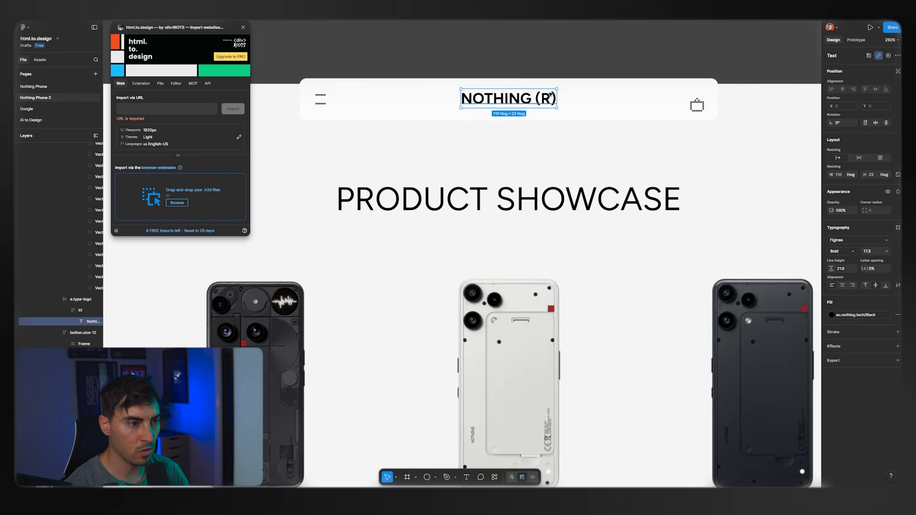
Examine the typography settings of the "Product showcase" heading in the 1440w frame.
scroll(549, 96, down, 5)
scroll(550, 97, down, 3)
click(548, 143)
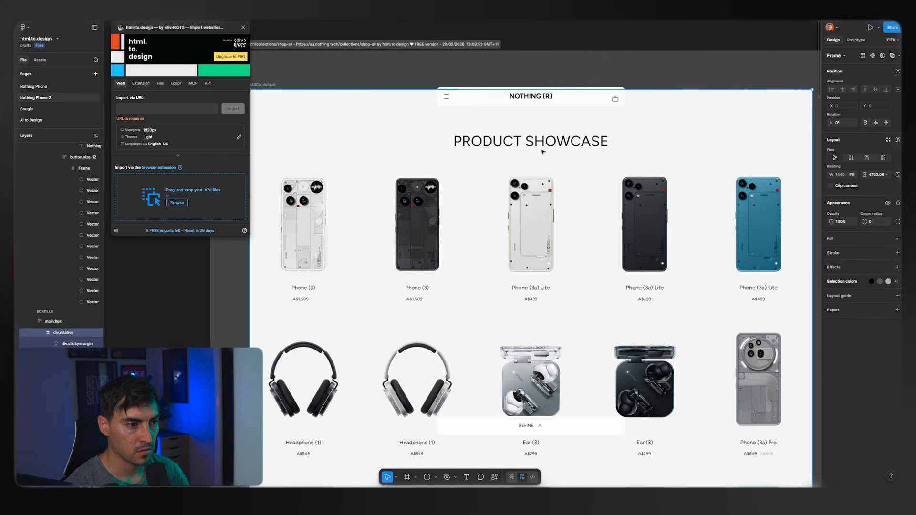
key(Return)
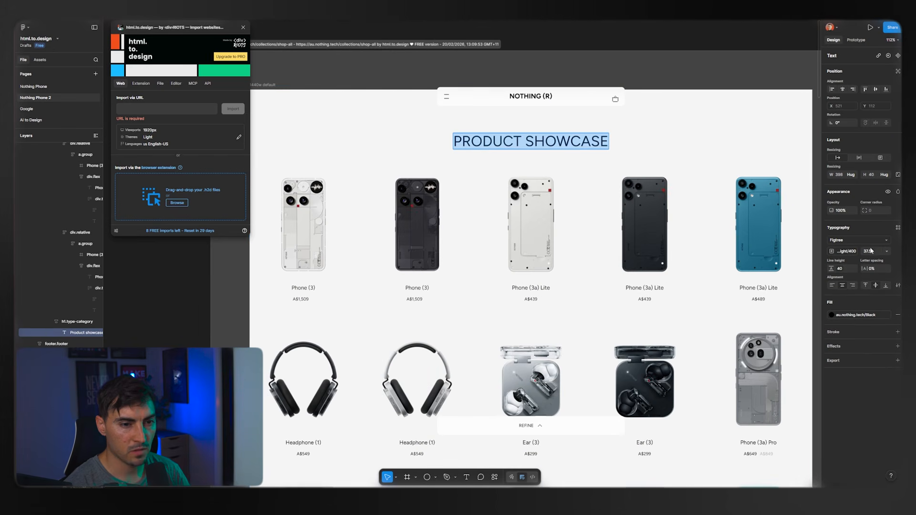
click(861, 241)
click(861, 241)
click(320, 218)
click(318, 218)
click(318, 218)
click(260, 283)
Widen the layers list and move the import plugin window away from it, clear of the first product cards.
scroll(220, 283, up, 3)
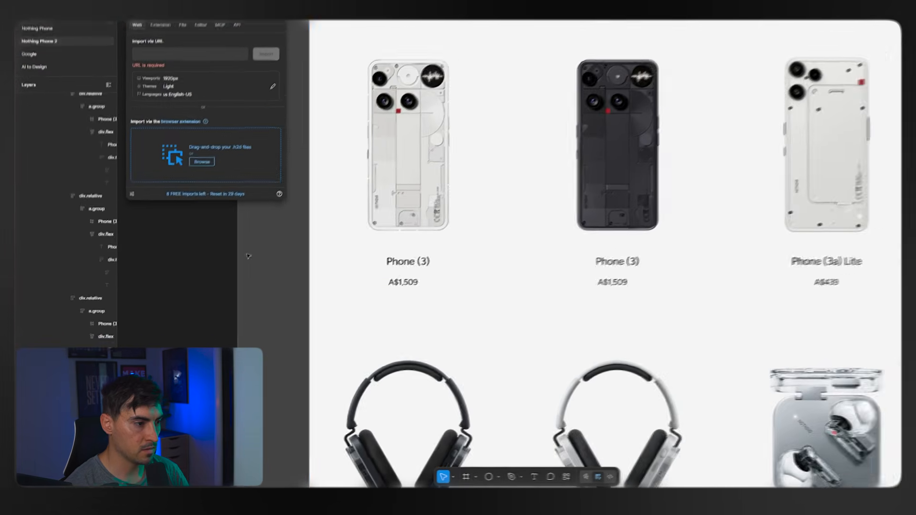
drag(104, 277, 189, 251)
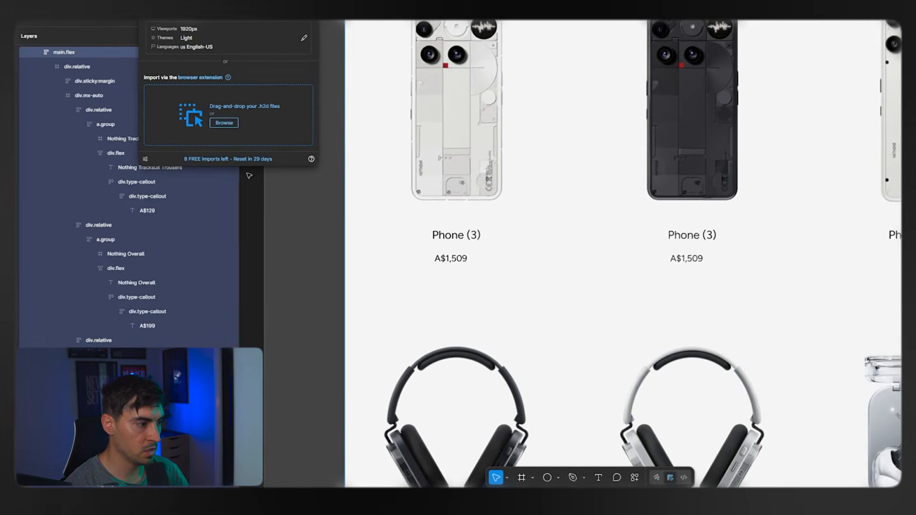
drag(244, 4, 914, 4)
scroll(582, 253, right, 1)
scroll(375, 37, left, 1)
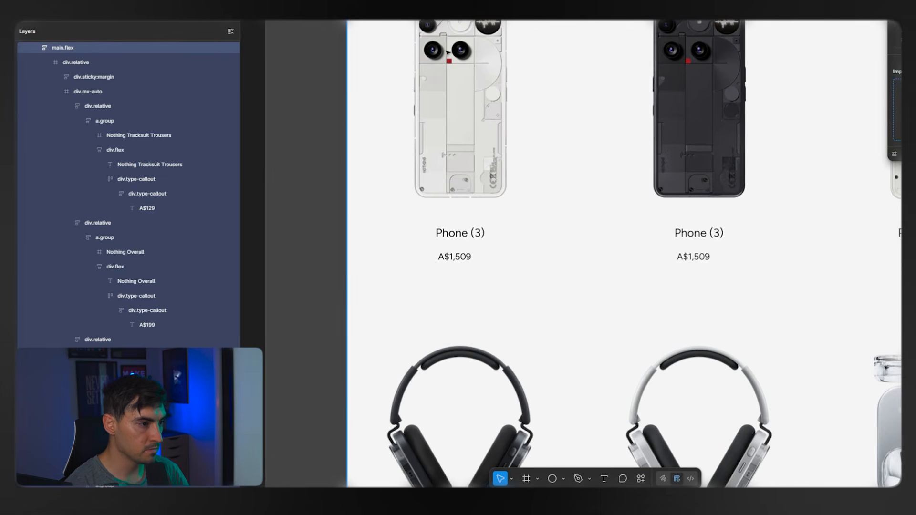
Duplicate the name and price text block inside the first Phone (3) product card.
double_click(452, 53)
double_click(453, 53)
double_click(453, 54)
double_click(453, 53)
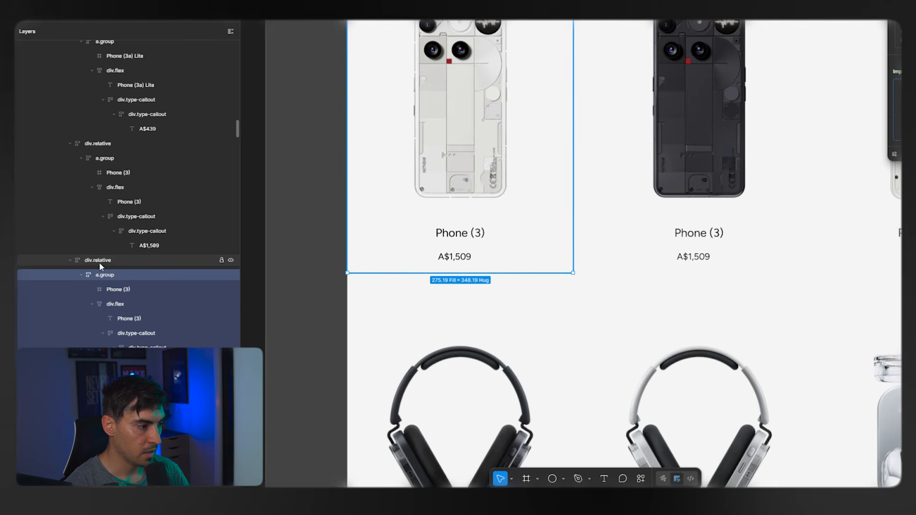
click(100, 304)
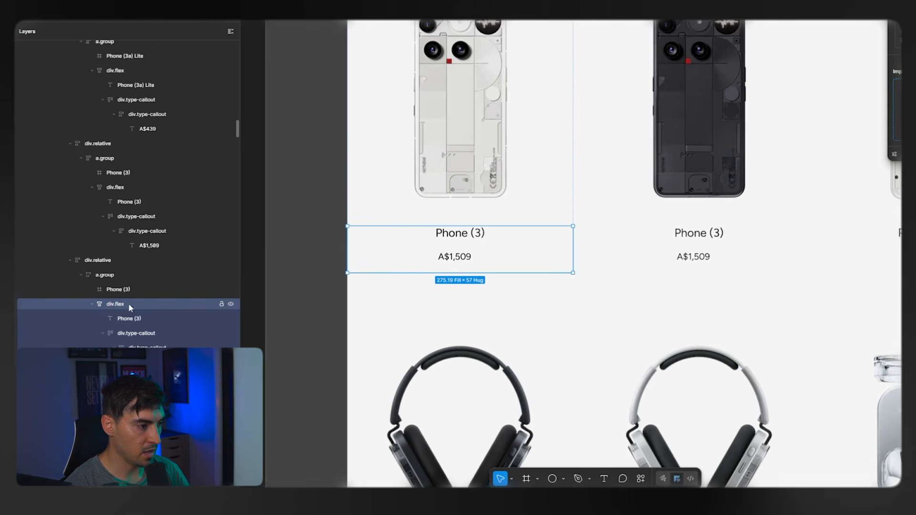
scroll(465, 246, up, 3)
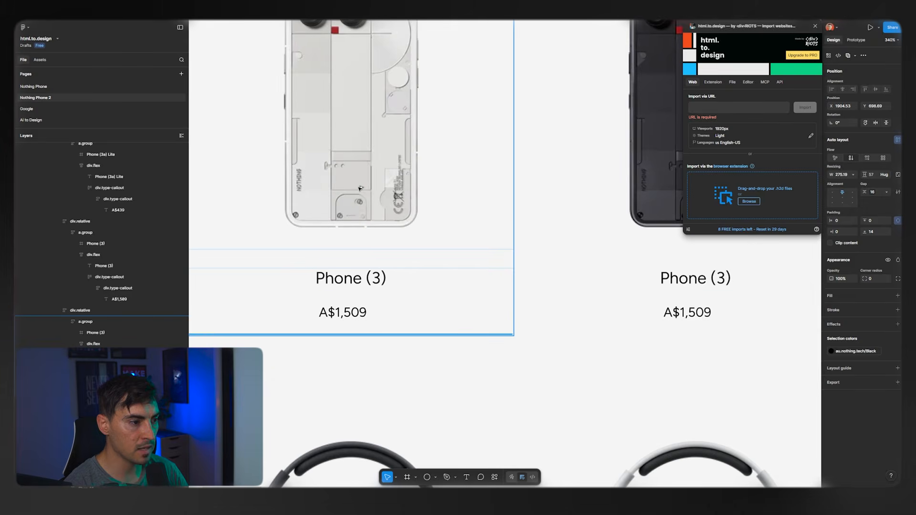
drag(356, 189, 352, 187)
double_click(352, 186)
Set the horizontal padding of the first Phone (3) card's outer auto layout container to 25.
scroll(351, 189, down, 5)
mouse_move(333, 150)
mouse_down()
mouse_move(400, 151)
mouse_move(380, 126)
mouse_move(351, 153)
mouse_up()
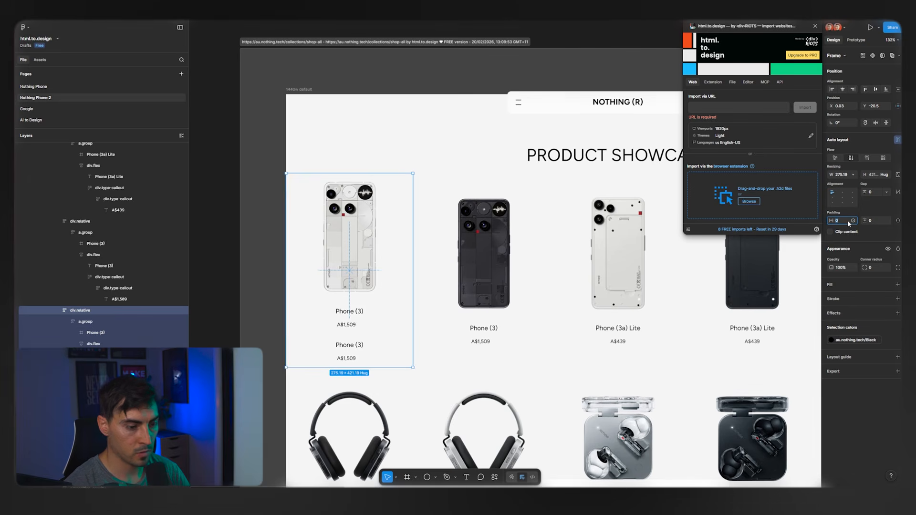
text(25)
key(Return)
key(super)
key(super)
scroll(342, 230, up, 1)
scroll(342, 230, up, 2)
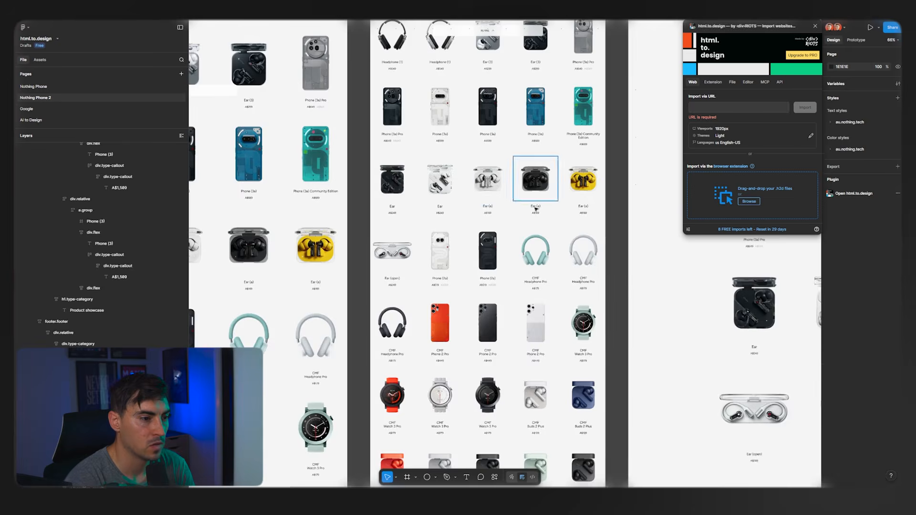
Look through the other imported product page frames from their headings down to the black footer.
drag(535, 208, 53, 205)
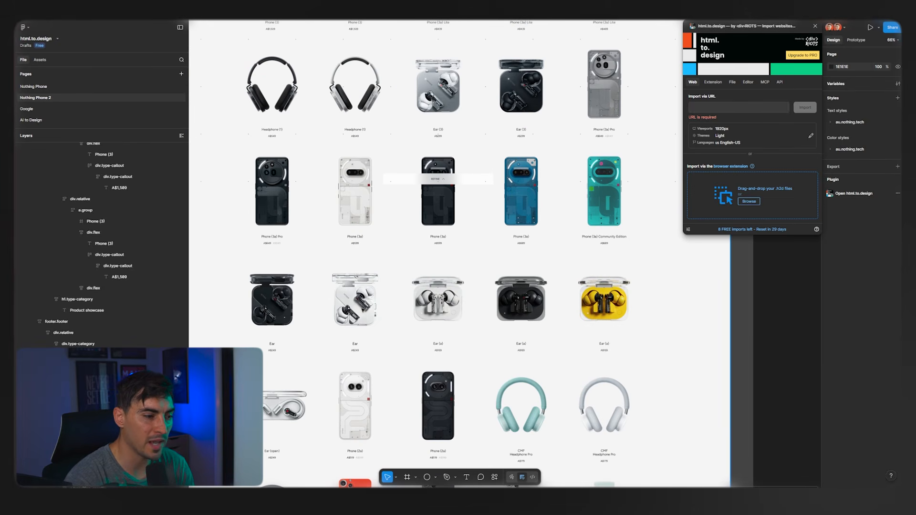
scroll(553, 422, down, 8)
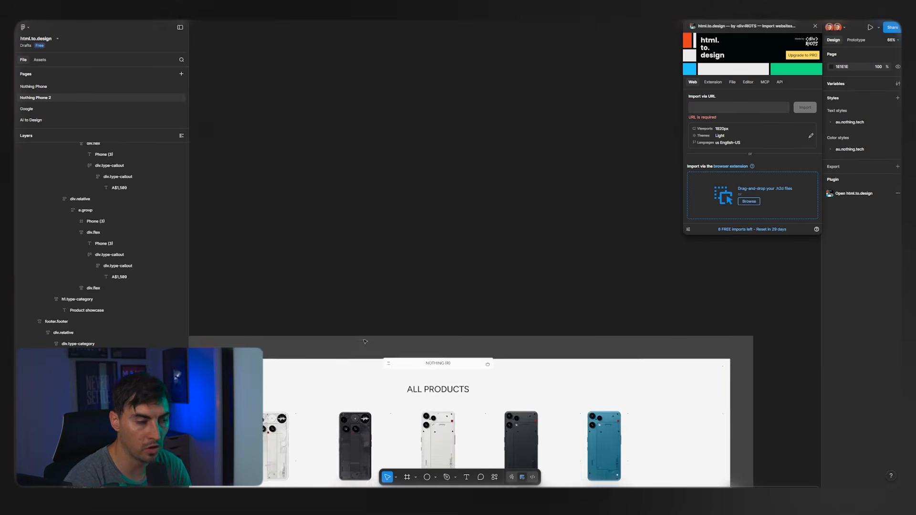
scroll(553, 422, down, 12)
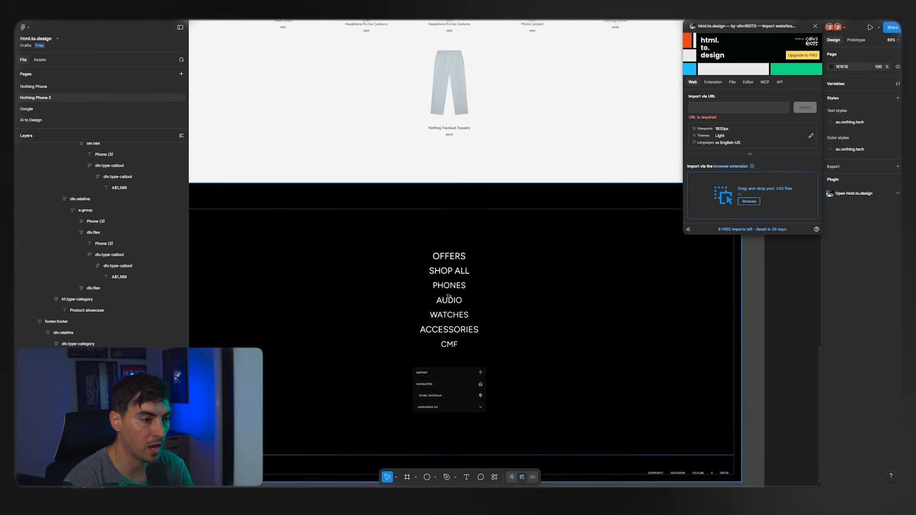
scroll(438, 310, down, 2)
scroll(481, 172, up, 15)
scroll(579, 214, right, 8)
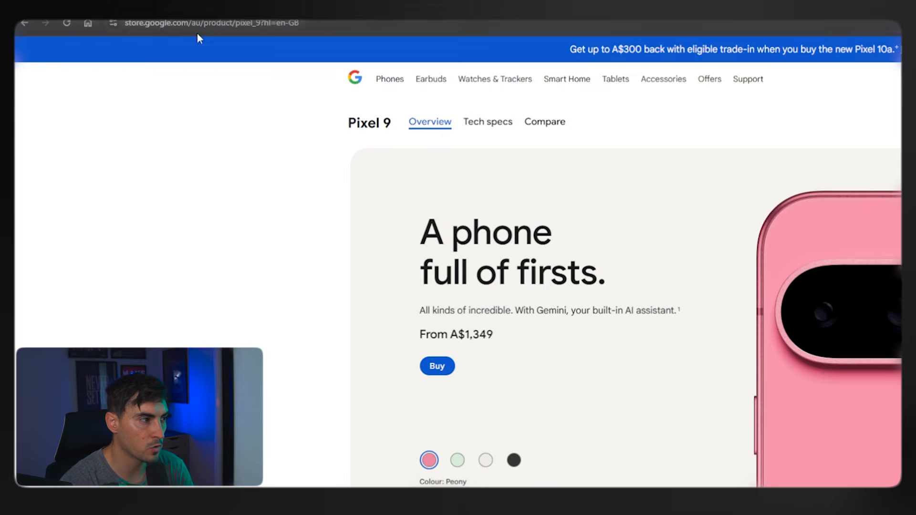
Copy the Google Store Pixel 9 page address from the browser and enter it as the import URL on the Google page.
click(191, 26)
click(250, 26)
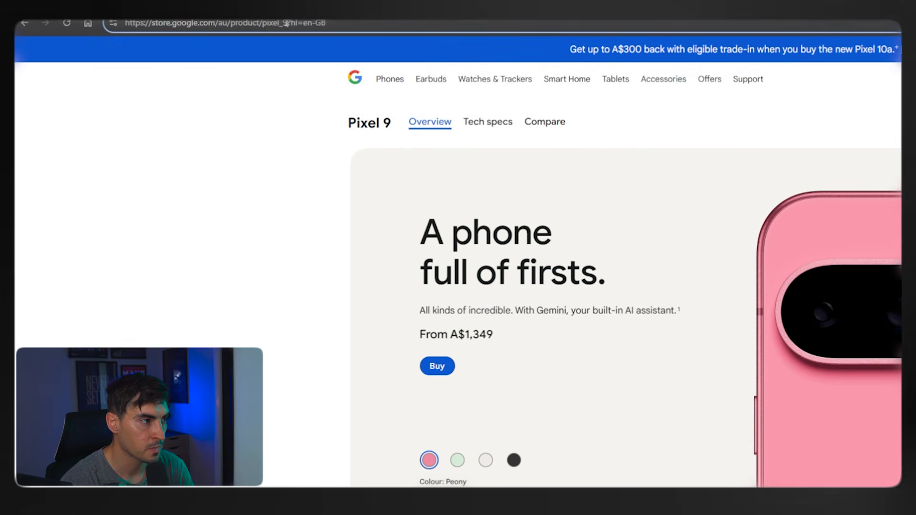
drag(287, 23, 125, 23)
key(ctrl+c)
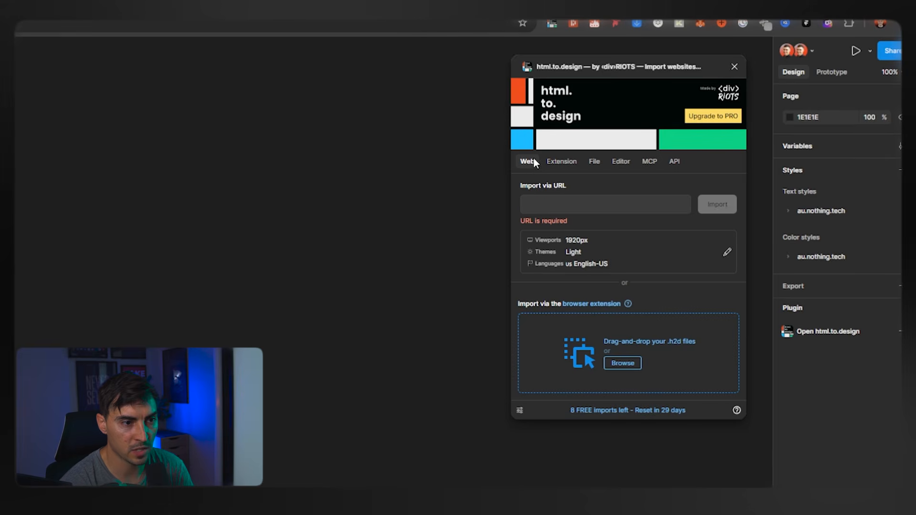
click(691, 118)
key(ctrl+v)
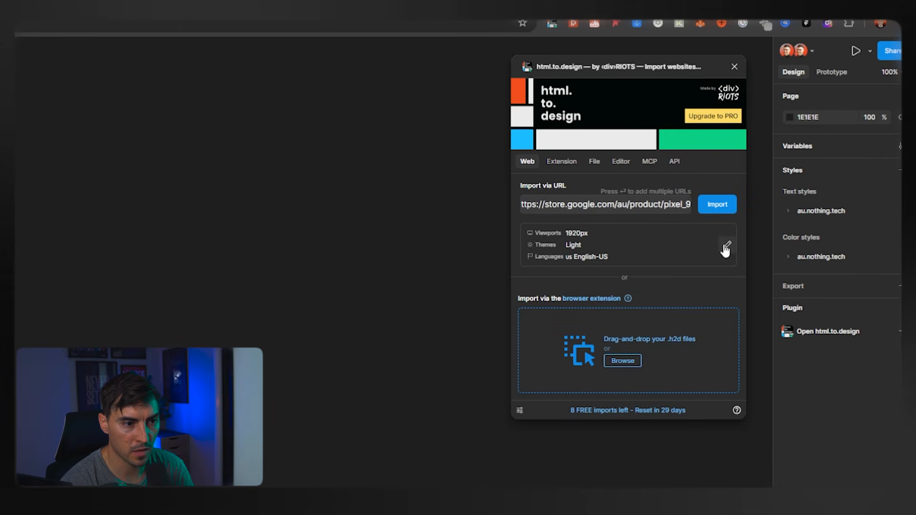
Configure the multi import for 1920 and 390 px viewports, Light and Dark themes, and the English-US language.
click(562, 244)
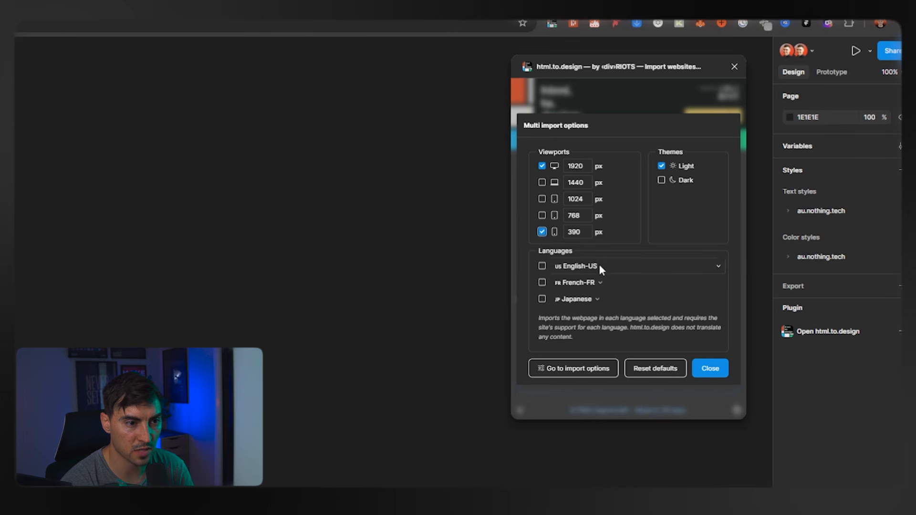
click(575, 267)
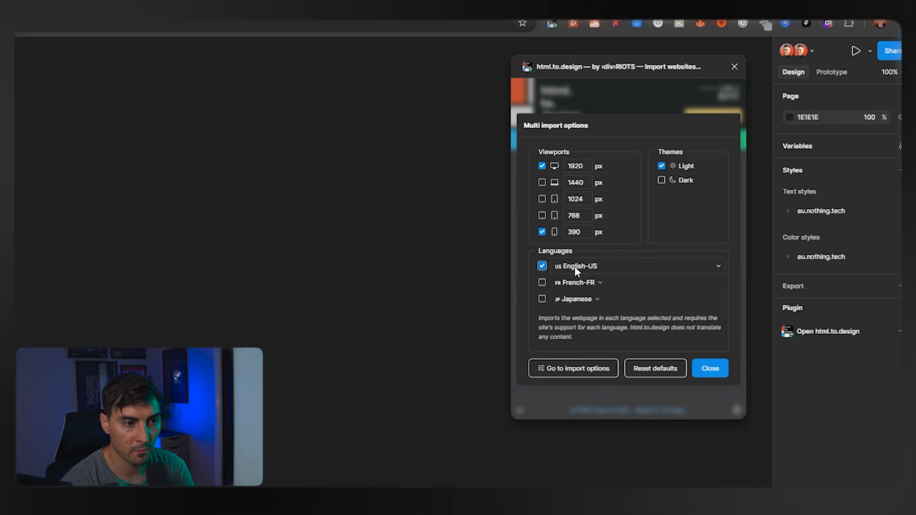
click(662, 180)
click(710, 369)
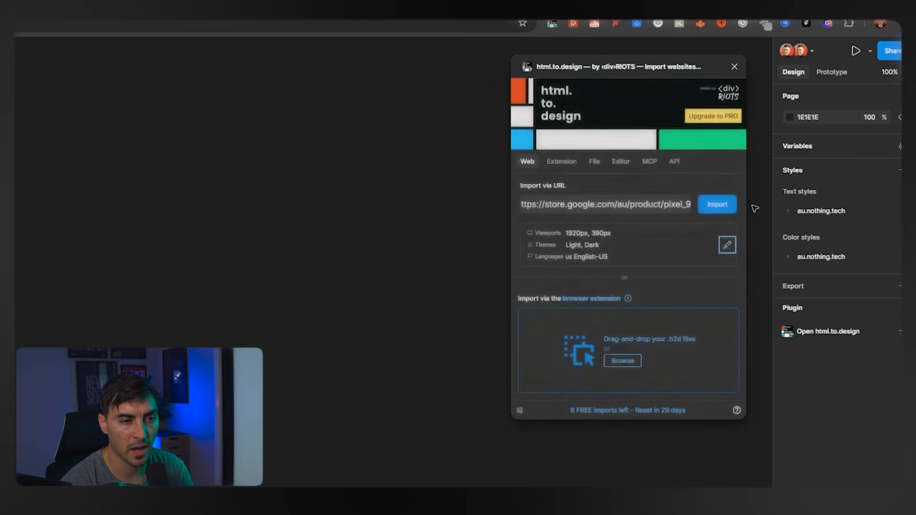
Import the Pixel 9 page with hyperlinks and HTML layer names off and components for hover effects on.
click(708, 205)
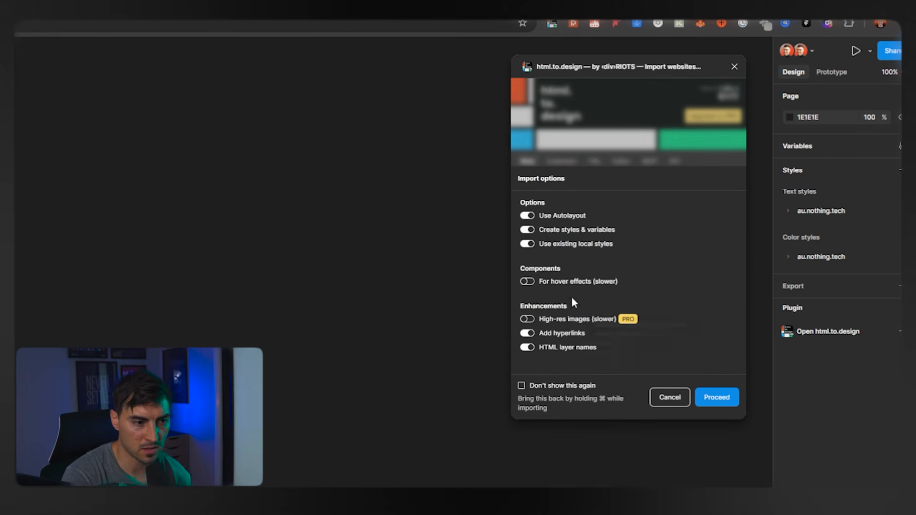
click(528, 333)
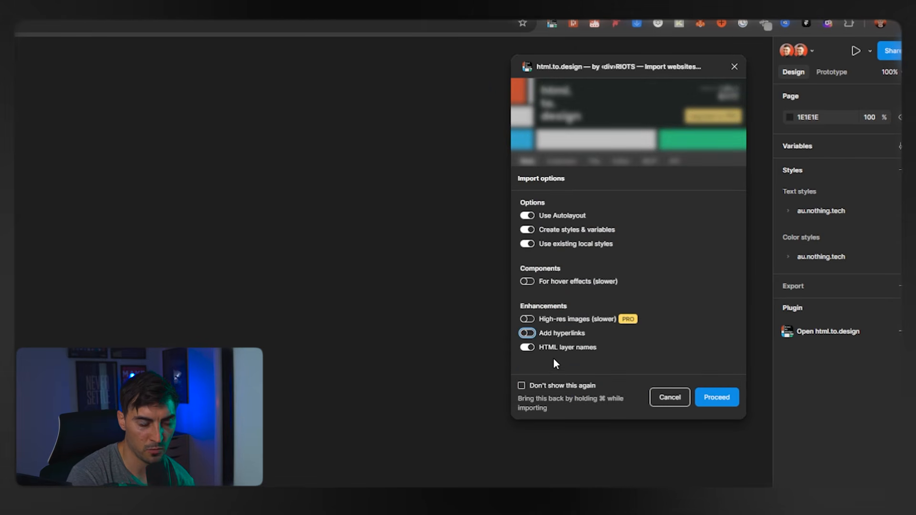
click(527, 347)
click(528, 281)
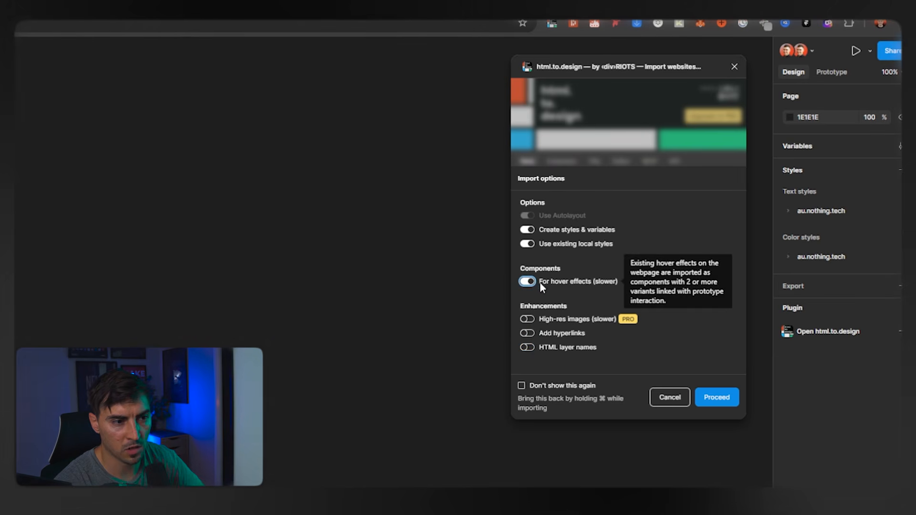
click(713, 396)
click(710, 403)
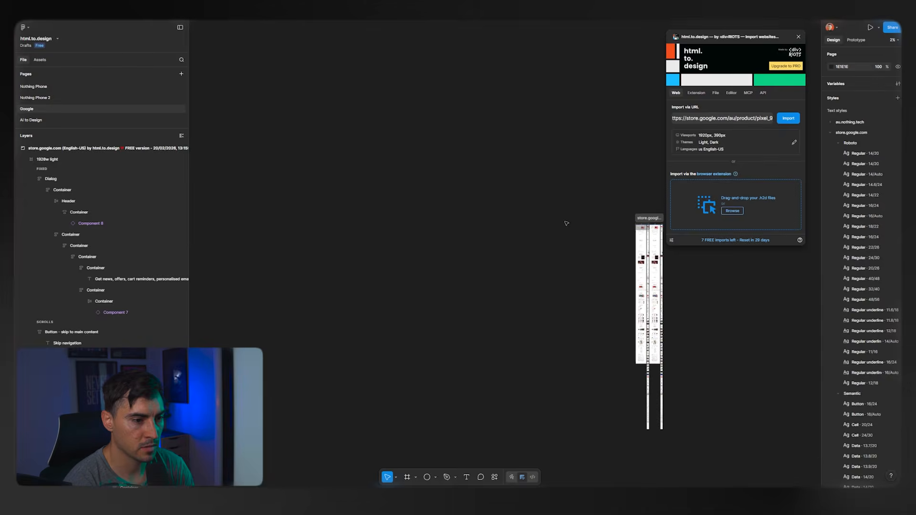
Narrow the layers list, move the plugin window aside and view the imported Pixel 9 frames.
double_click(190, 68)
scroll(340, 104, up, 5)
drag(458, 124, 269, 48)
drag(776, 40, 867, 42)
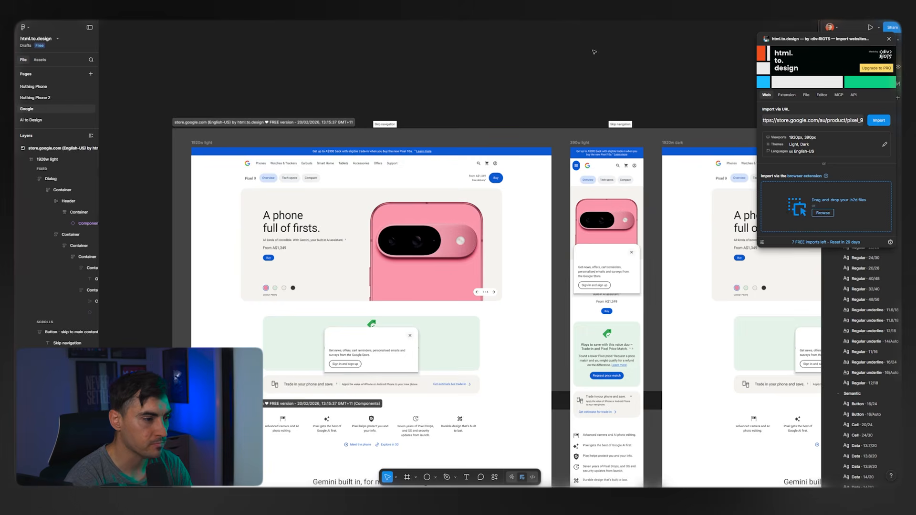
scroll(286, 219, up, 5)
scroll(264, 227, up, 3)
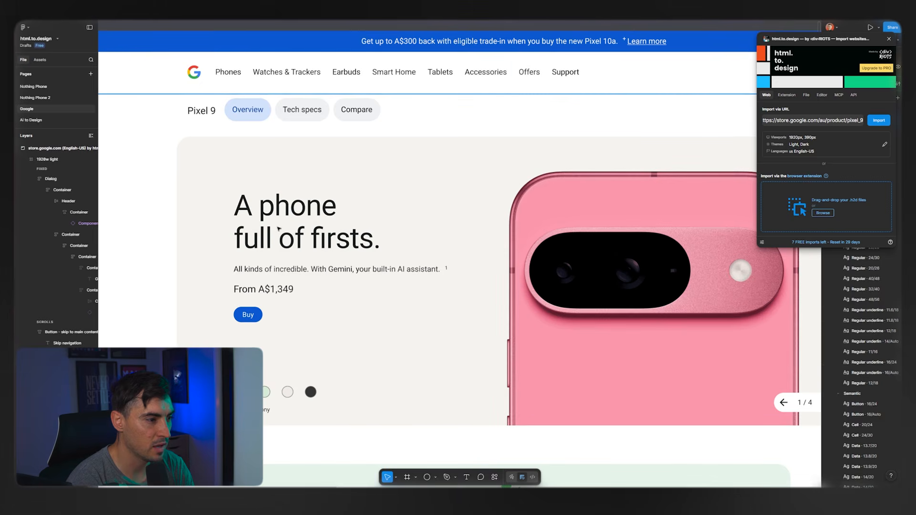
Inspect the layer structure of the hero heading and navigation header in the 1920w light frame.
click(291, 222)
double_click(303, 207)
click(342, 70)
drag(343, 69, 421, 149)
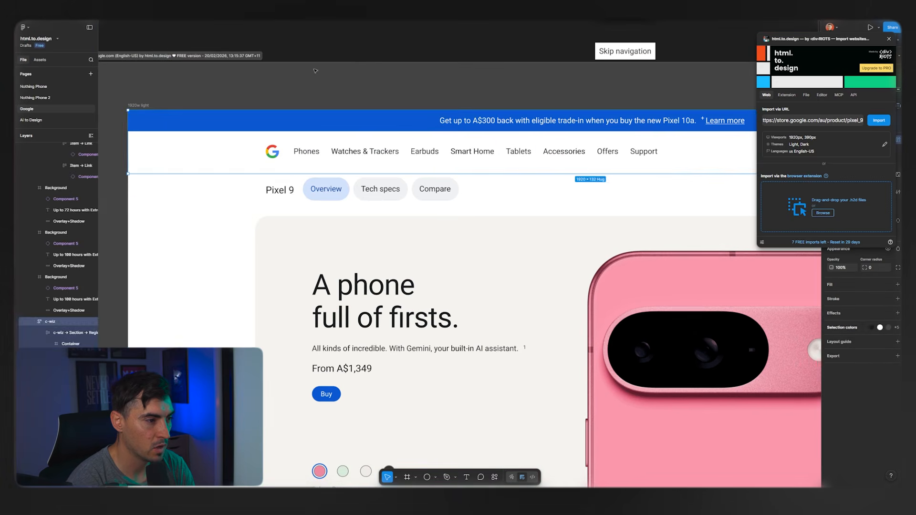
click(421, 148)
scroll(477, 214, down, 5)
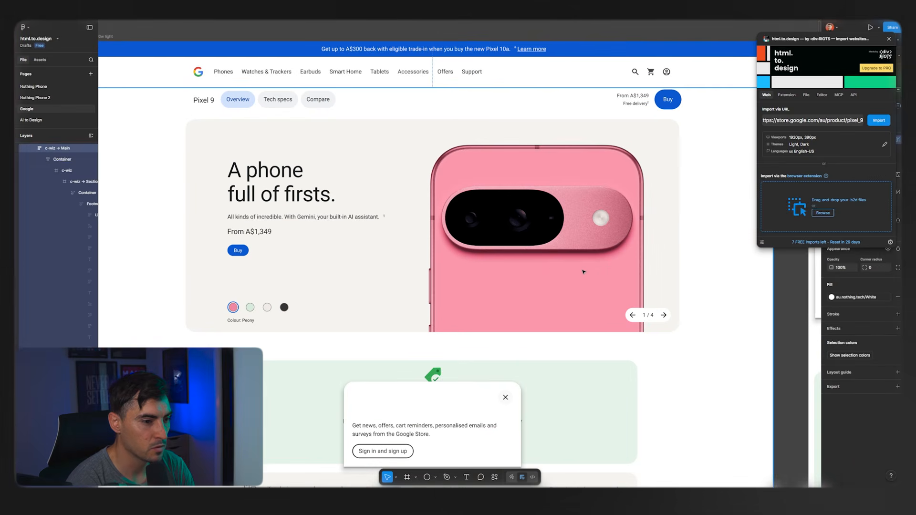
Select the hero section's text container and widen the layers list to examine its nested containers.
click(550, 266)
click(508, 195)
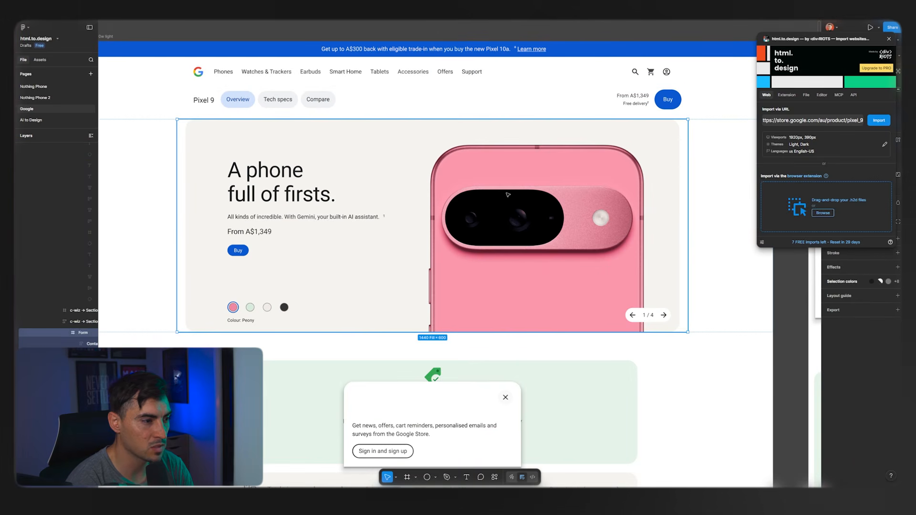
click(329, 179)
scroll(250, 192, up, 2)
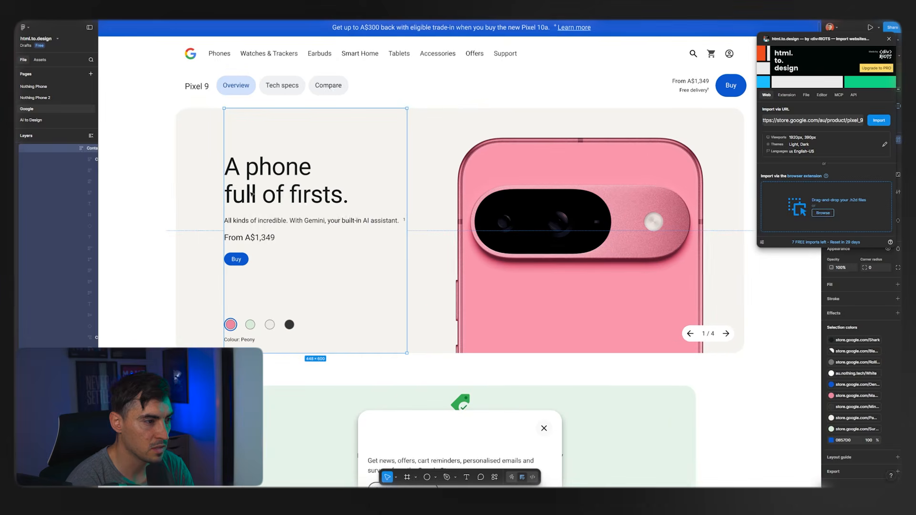
drag(98, 164, 189, 191)
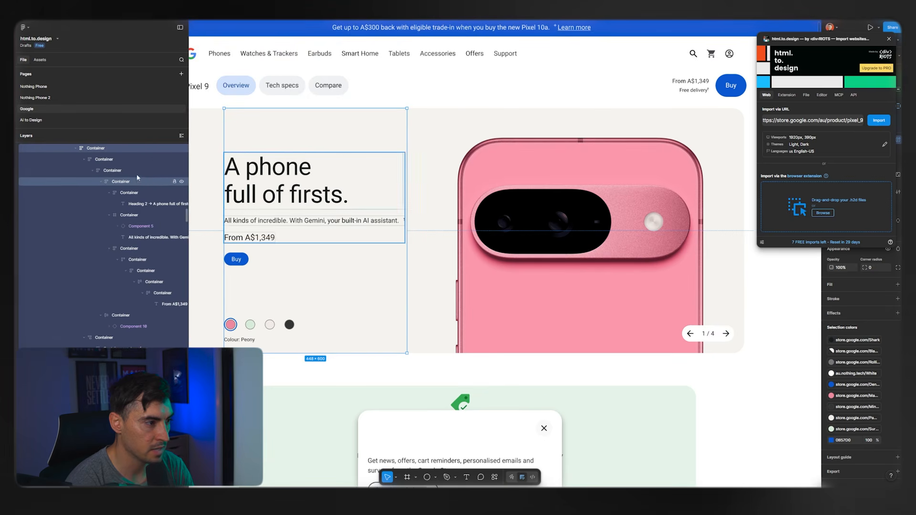
Replace the hero heading "A phone full of firsts." in the 1920w light frame with a capitalised line starting "#1 PHONE".
click(131, 179)
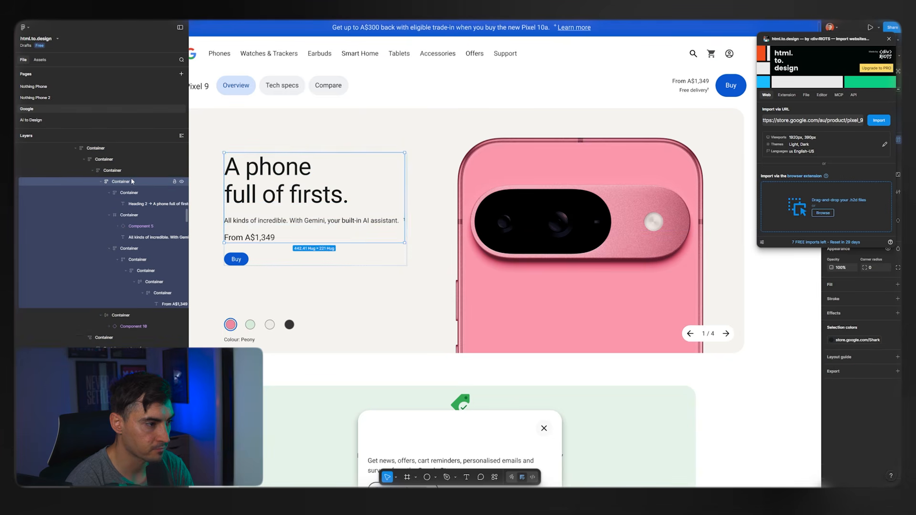
double_click(309, 218)
double_click(270, 194)
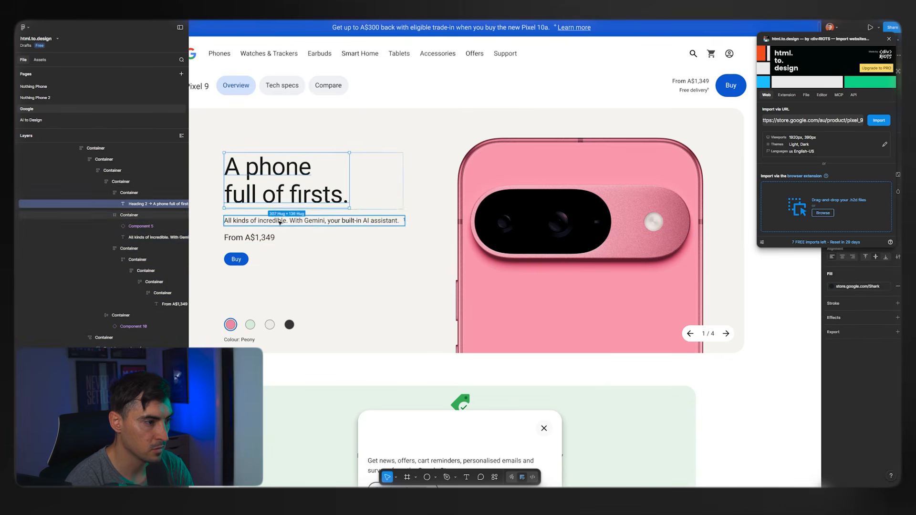
scroll(267, 191, up, 2)
double_click(267, 192)
click(361, 196)
drag(361, 195, 223, 198)
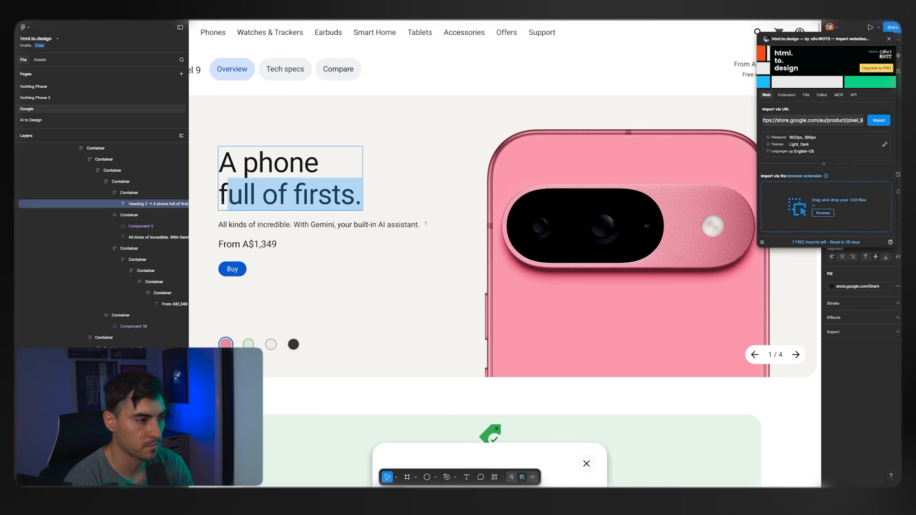
key(BackSpace)
key(ctrl+a)
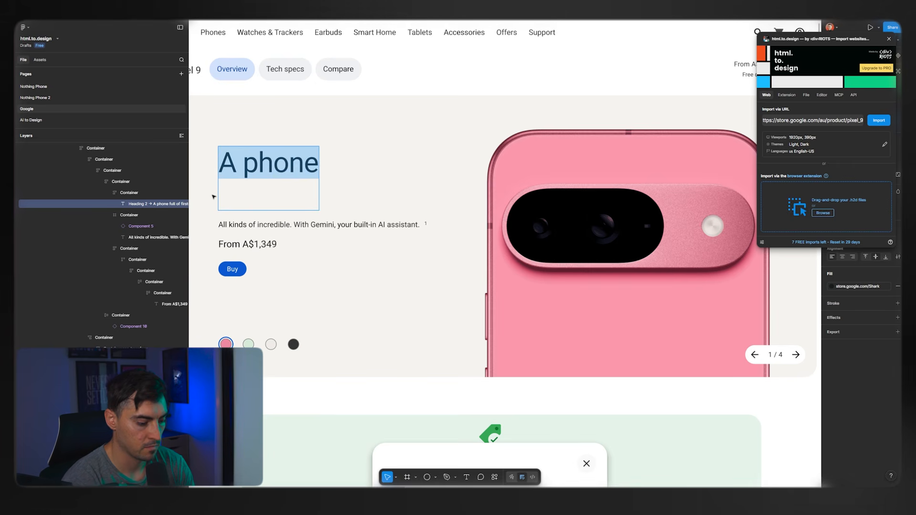
text(#1 PHONE OFTHE CENTURE)
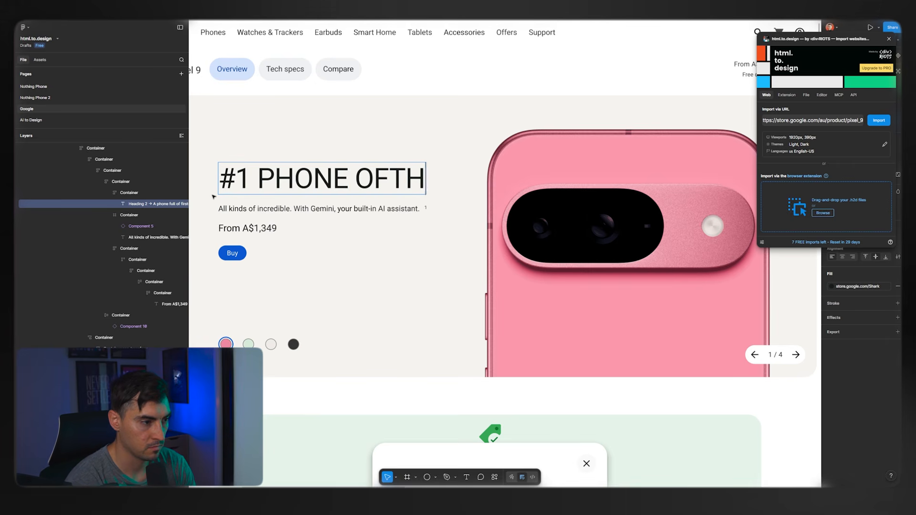
Reword the hero heading to read "#1 Phone in 2026.".
click(389, 179)
drag(276, 160, 402, 200)
text(PHO)
key(BackSpace)
key(BackSpace)
key(BackSpace)
text(phone)
key(BackSpace)
key(BackSpace)
key(BackSpace)
key(BackSpace)
key(BackSpace)
text(hone)
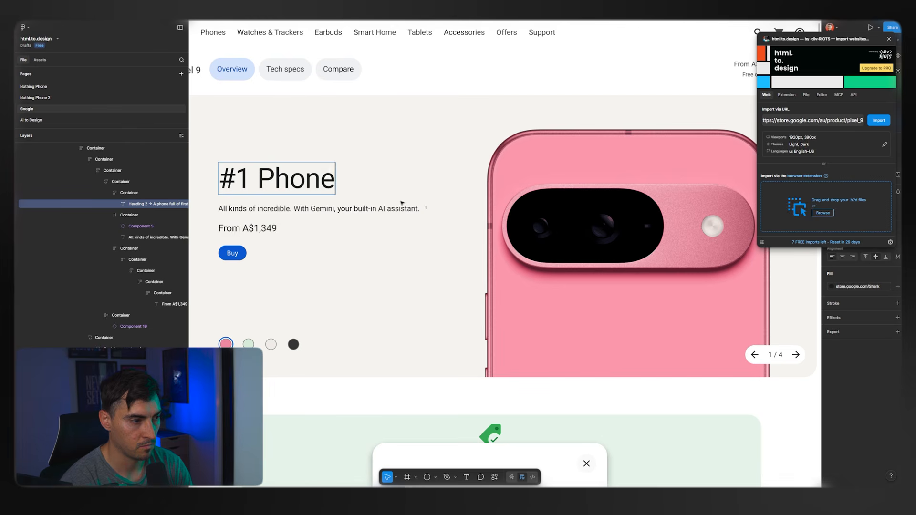
text( in 2026.)
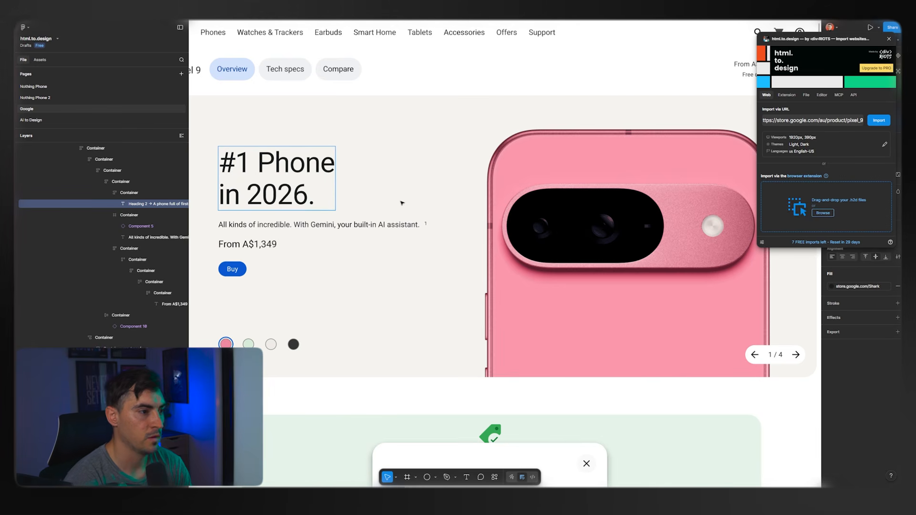
Close the html.to.design plugin and recolour the hero section's Buy button to red D03908.
click(243, 270)
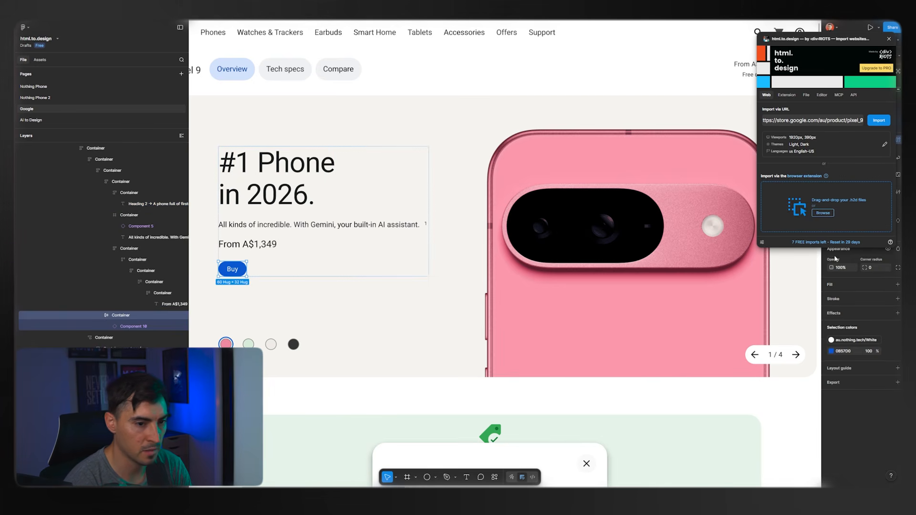
click(887, 37)
click(830, 351)
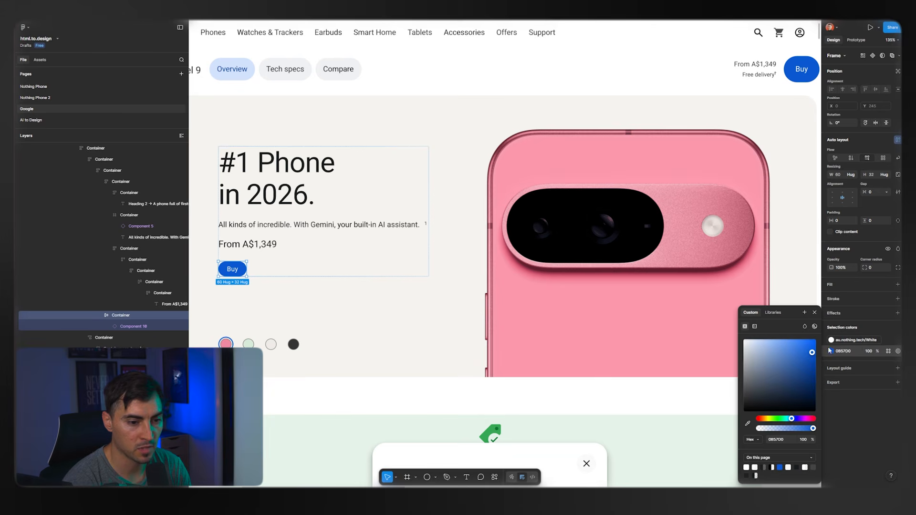
click(761, 418)
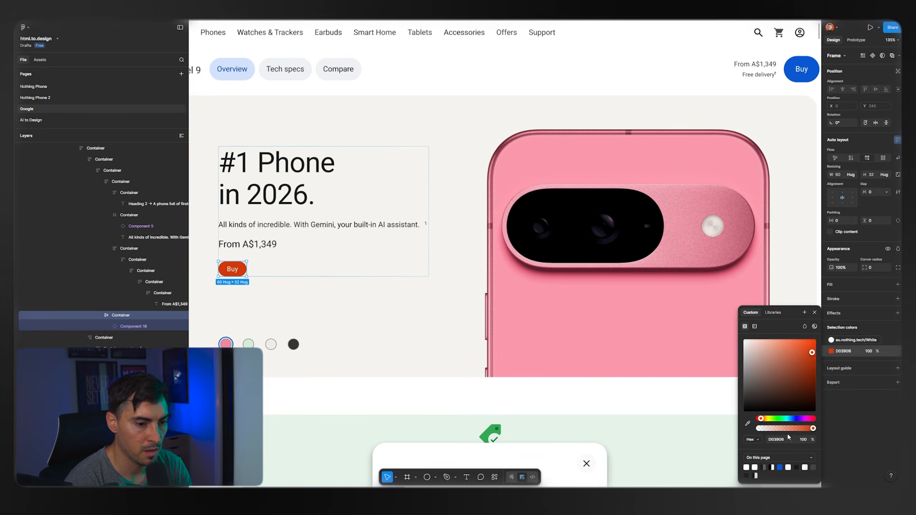
Sample the pink of the phone image as the hero Buy button's colour.
click(748, 423)
click(561, 300)
scroll(206, 273, up, 3)
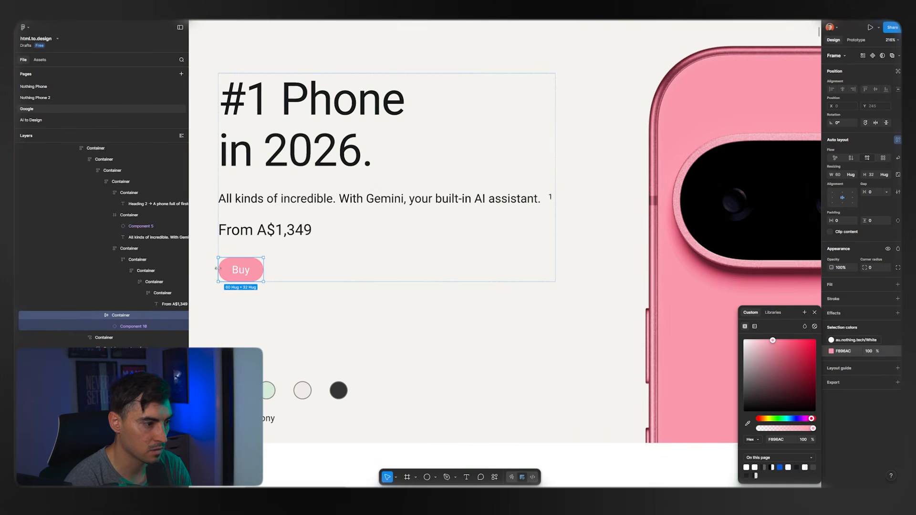
Set the hero Buy button's colour to vivid violet 5222FF and deselect the button.
click(797, 419)
drag(795, 351, 807, 339)
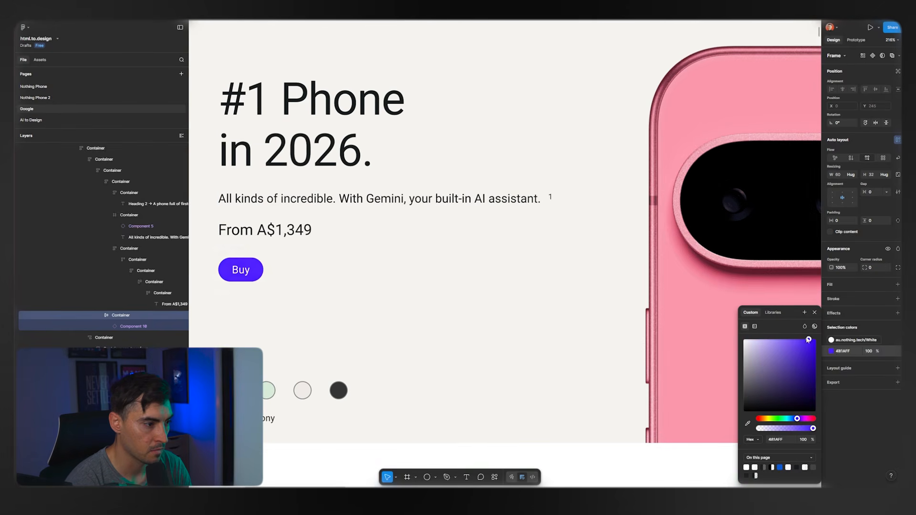
scroll(479, 293, down, 4)
click(227, 239)
scroll(514, 209, down, 4)
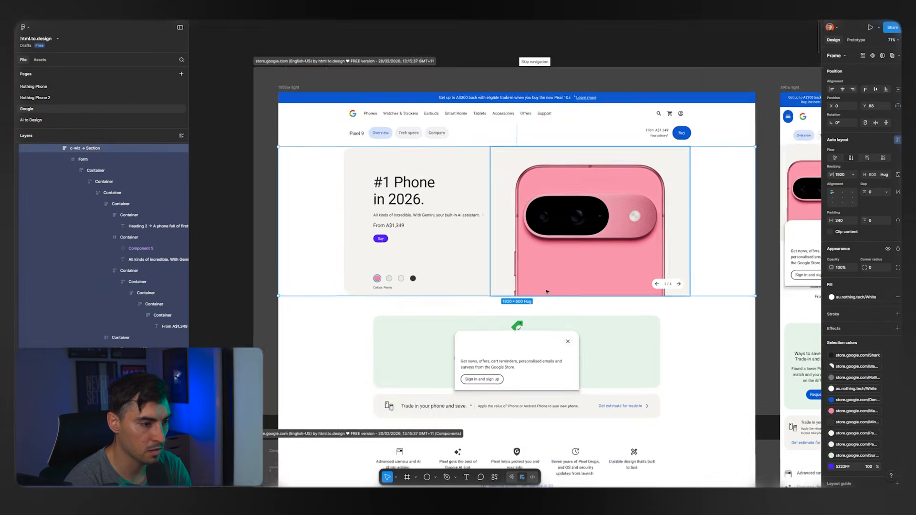
Present the Pixel 9 page as a prototype and check the edited hero, hover effects and fixed sign-up dialog.
click(516, 207)
drag(511, 204, 482, 219)
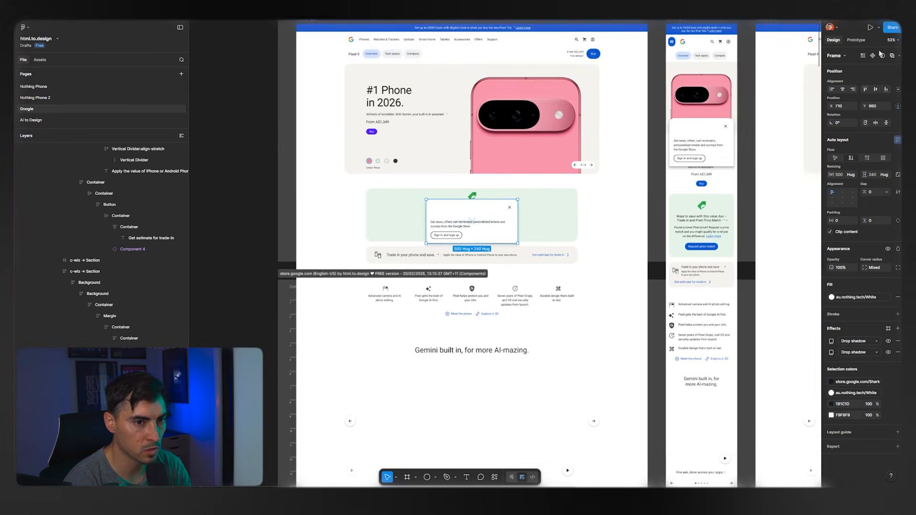
click(870, 27)
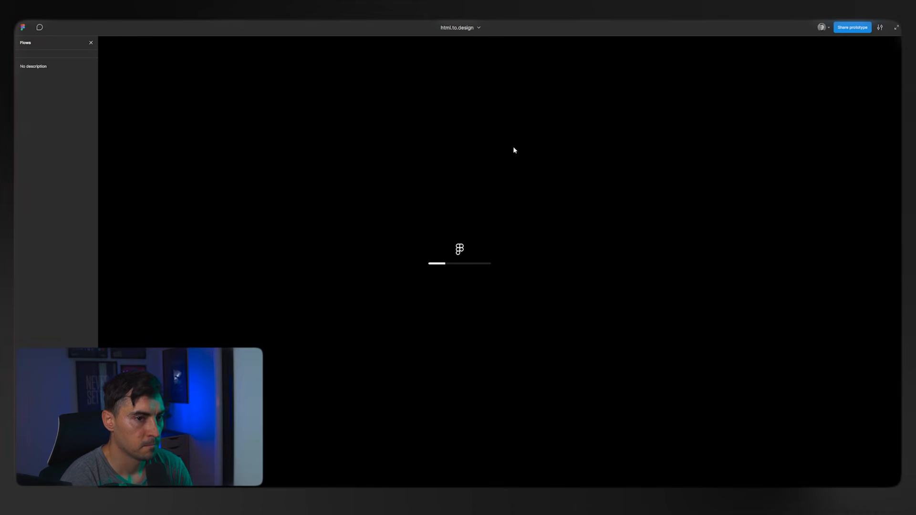
scroll(371, 203, down, 5)
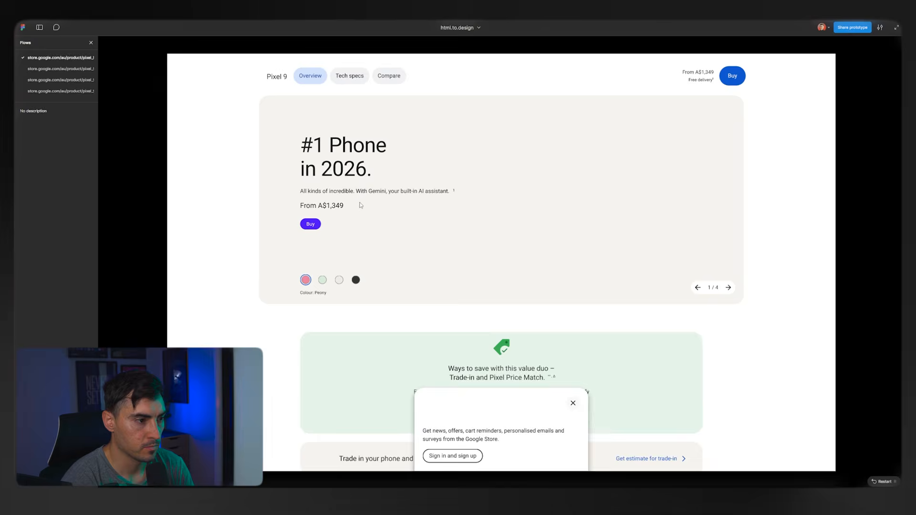
scroll(623, 262, up, 7)
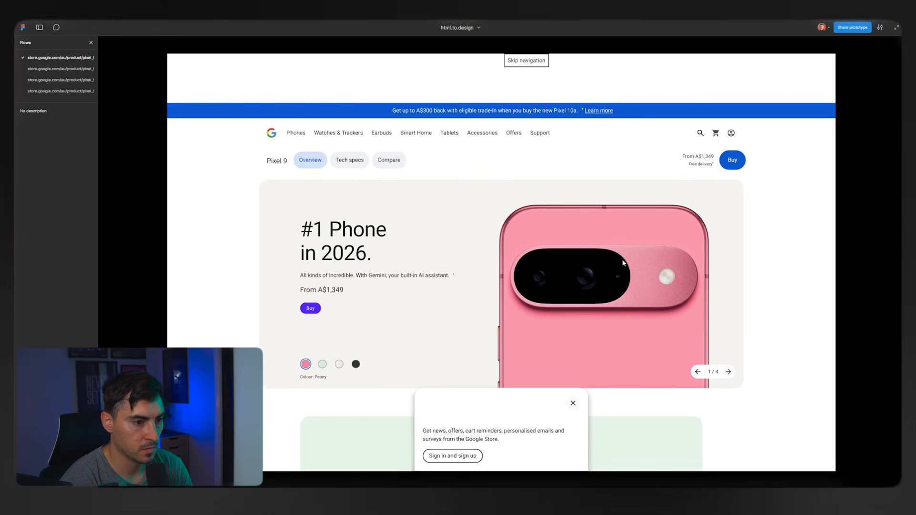
scroll(622, 334, down, 15)
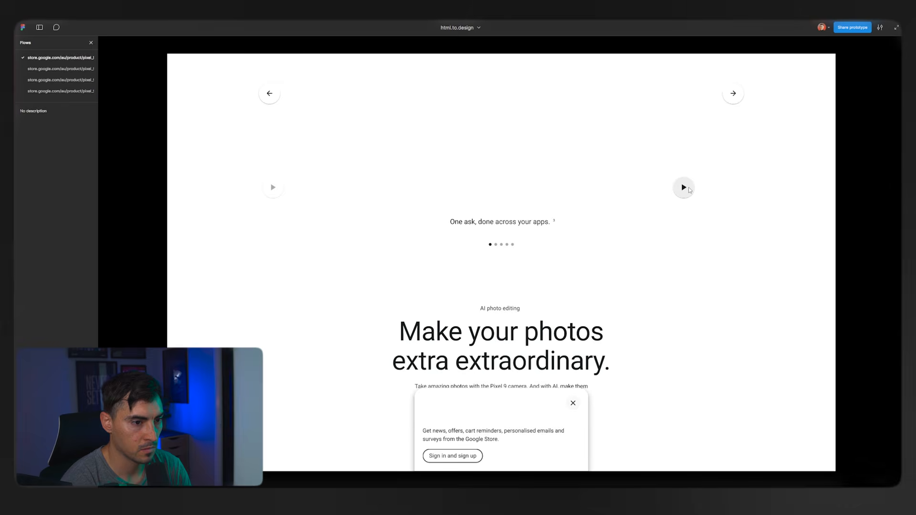
scroll(754, 152, up, 2)
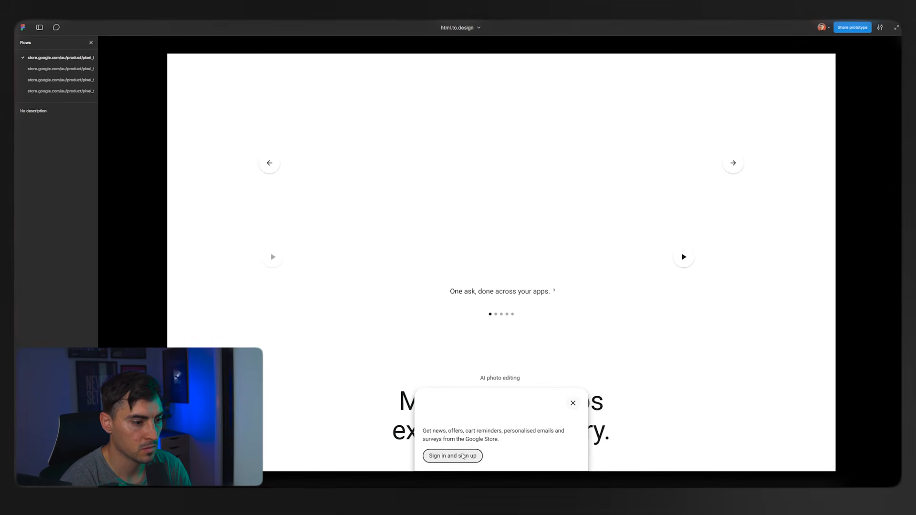
Review the prototype's photo editing, camera and Gemini sections, restart it and close the flows list.
scroll(545, 325, down, 10)
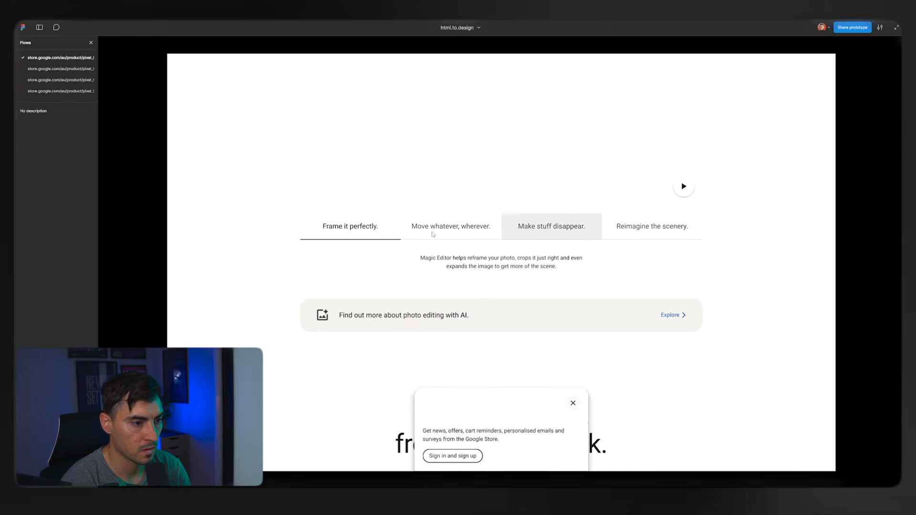
scroll(432, 234, down, 20)
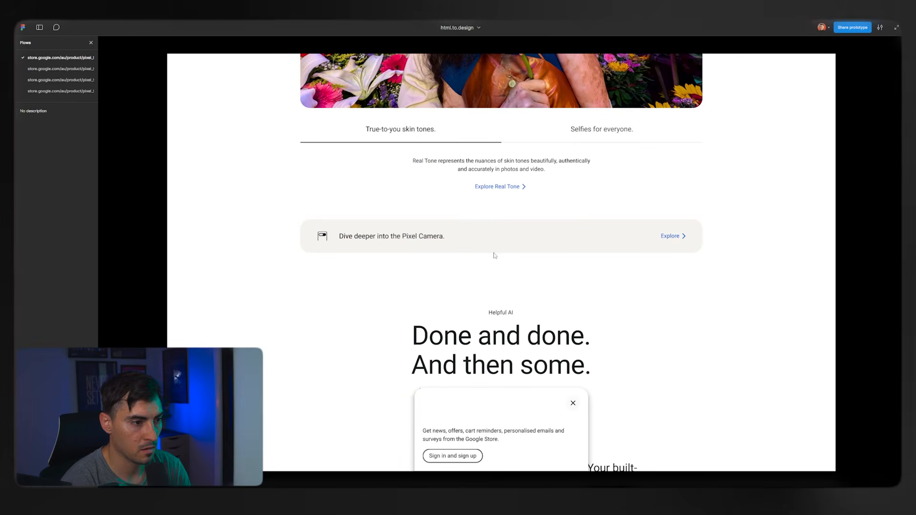
scroll(568, 223, down, 5)
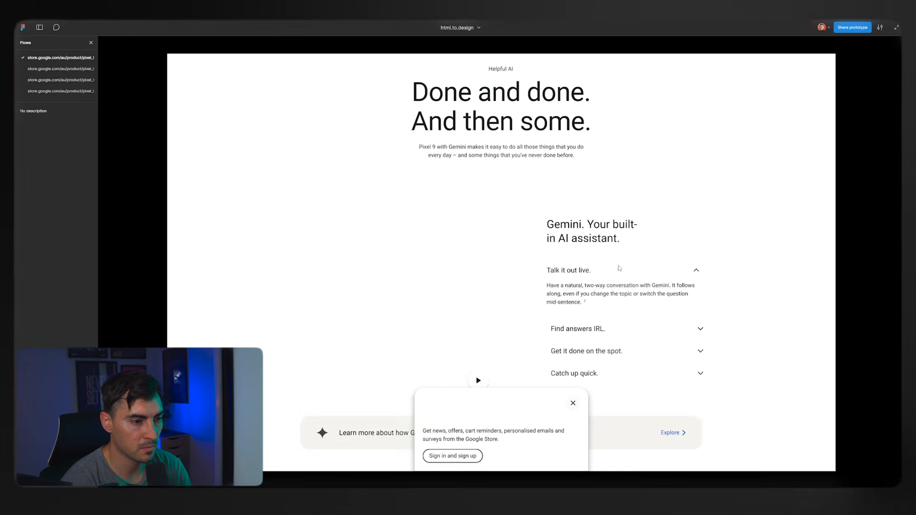
scroll(636, 261, down, 3)
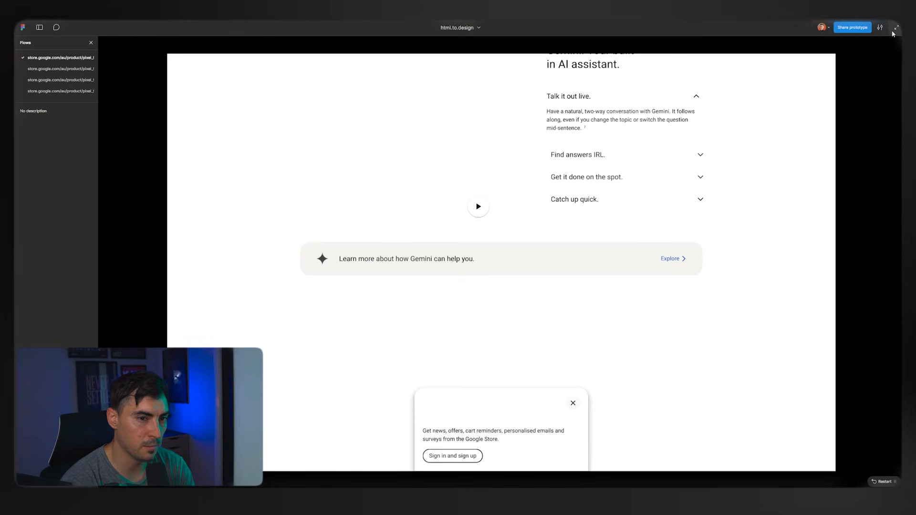
key(r)
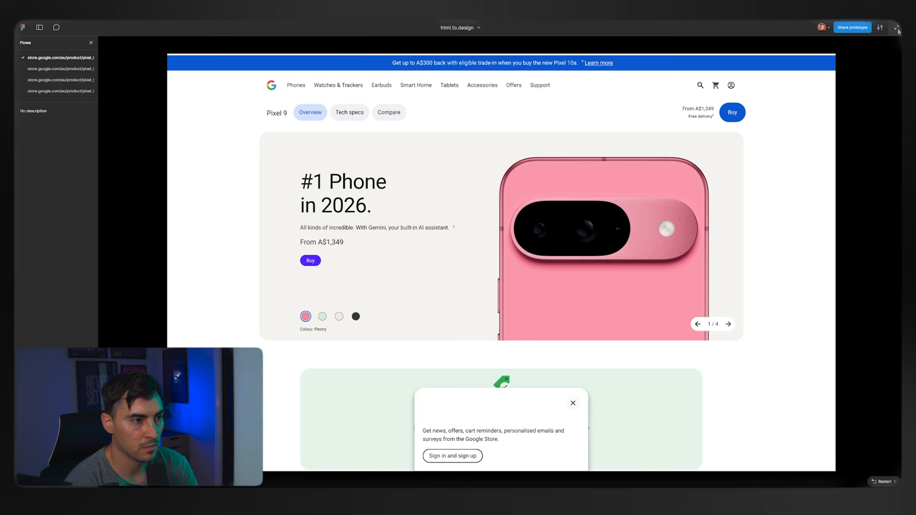
click(91, 43)
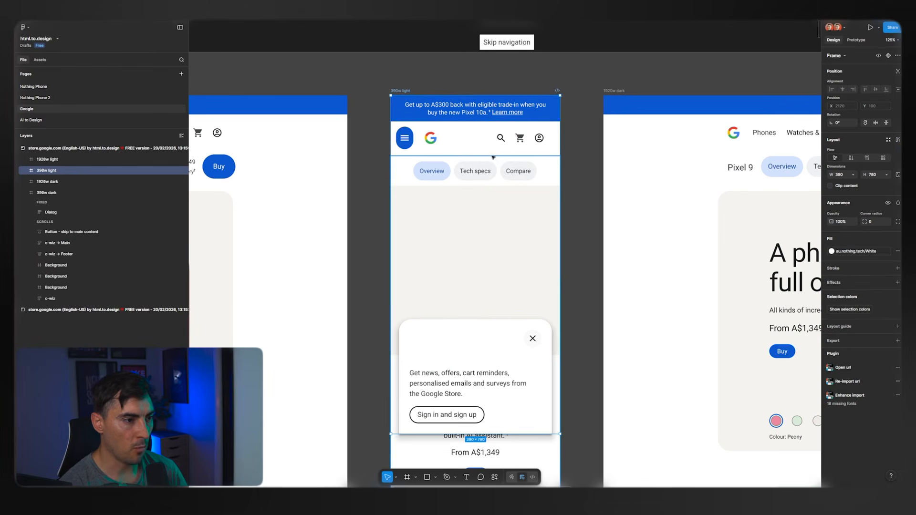
Examine the 390w light frame's mobile layout in the editor, from the header down through the Gemini section.
scroll(494, 158, down, 1)
scroll(552, 157, down, 1)
scroll(549, 147, up, 1)
click(509, 117)
scroll(550, 248, down, 5)
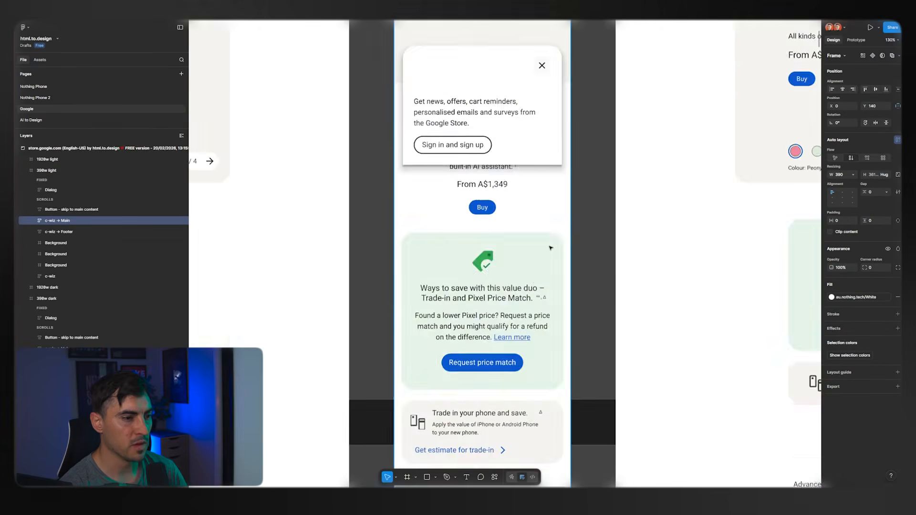
scroll(551, 248, down, 15)
scroll(581, 253, down, 15)
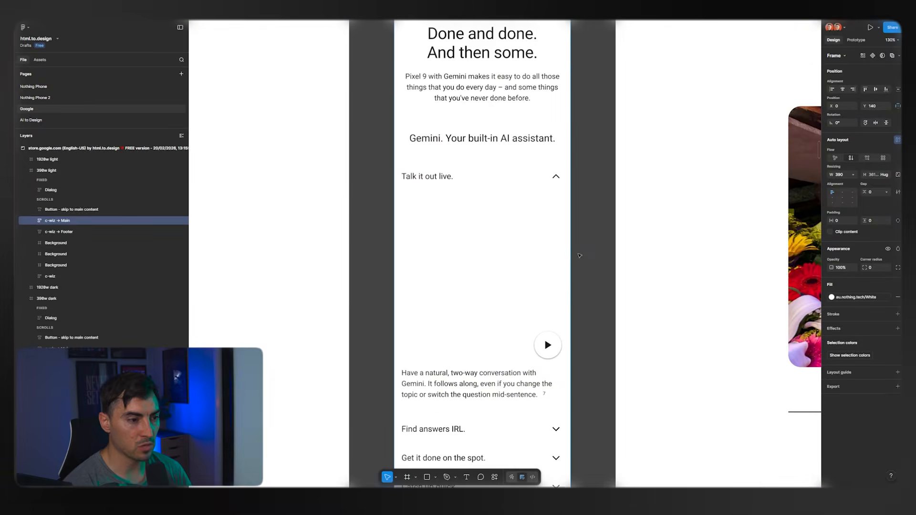
scroll(580, 256, down, 5)
scroll(579, 252, down, 5)
Select the row of phone images in the desktop frame's "Which Pixel is right for you?" comparison table.
click(580, 253)
drag(596, 278, 532, 90)
scroll(532, 90, down, 15)
scroll(602, 187, right, 3)
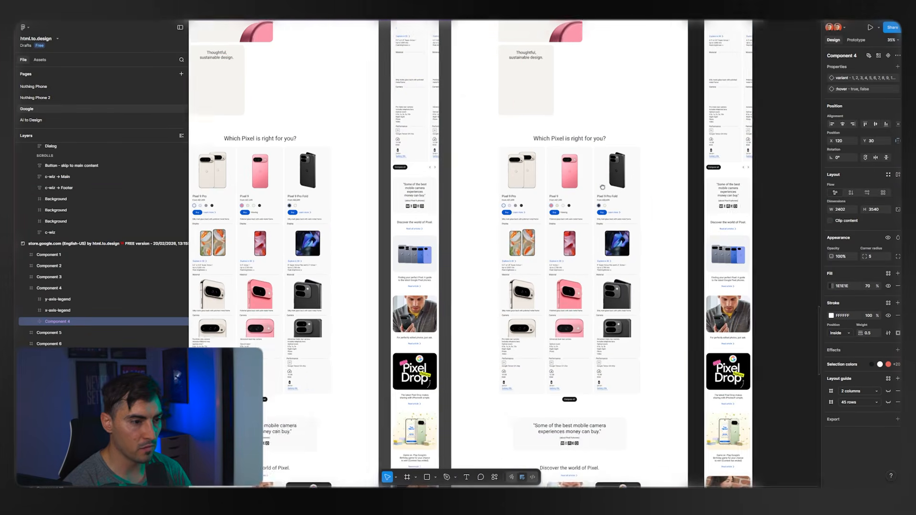
drag(602, 187, 552, 187)
scroll(551, 187, up, 5)
click(471, 209)
double_click(472, 210)
double_click(472, 211)
double_click(472, 210)
double_click(472, 210)
double_click(472, 211)
double_click(473, 210)
click(563, 188)
scroll(521, 217, up, 4)
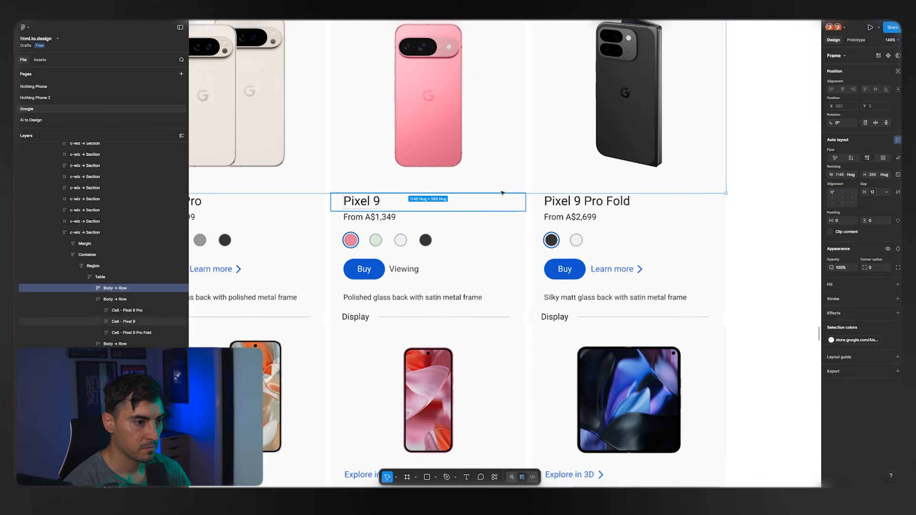
Try adjusting the auto layout gap of the comparison table's phone image row, and undo the change.
scroll(528, 176, down, 4)
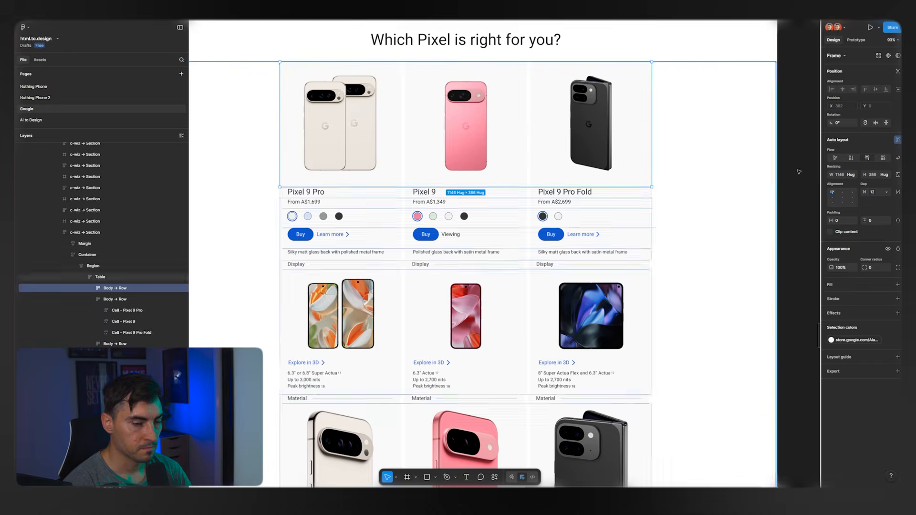
click(874, 193)
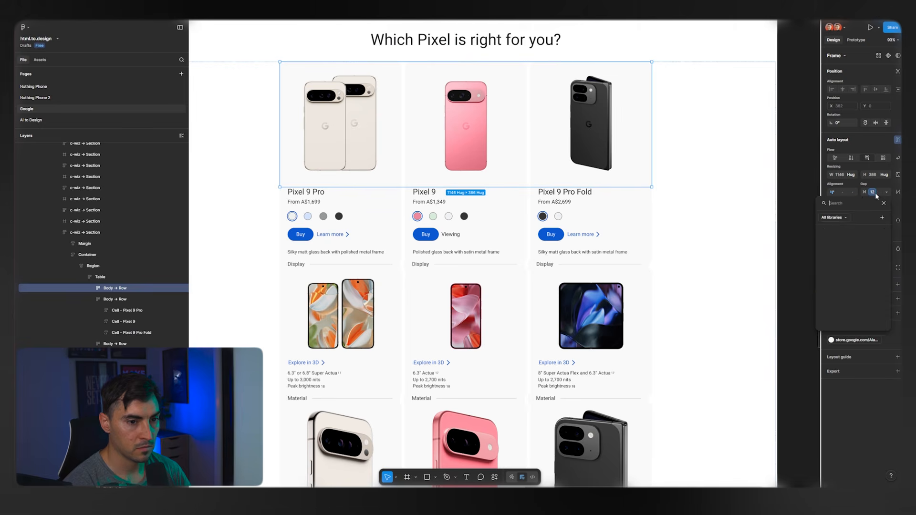
drag(862, 194, 863, 196)
key(ctrl+z)
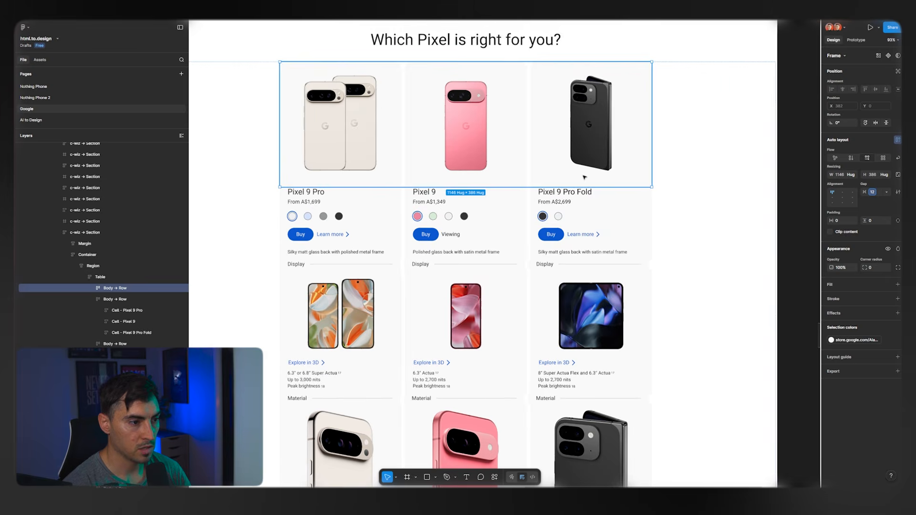
Inspect the comparison table's colour swatch row and view the store.google.com collection in the file's variables.
scroll(449, 207, up, 3)
click(554, 219)
scroll(472, 214, up, 5)
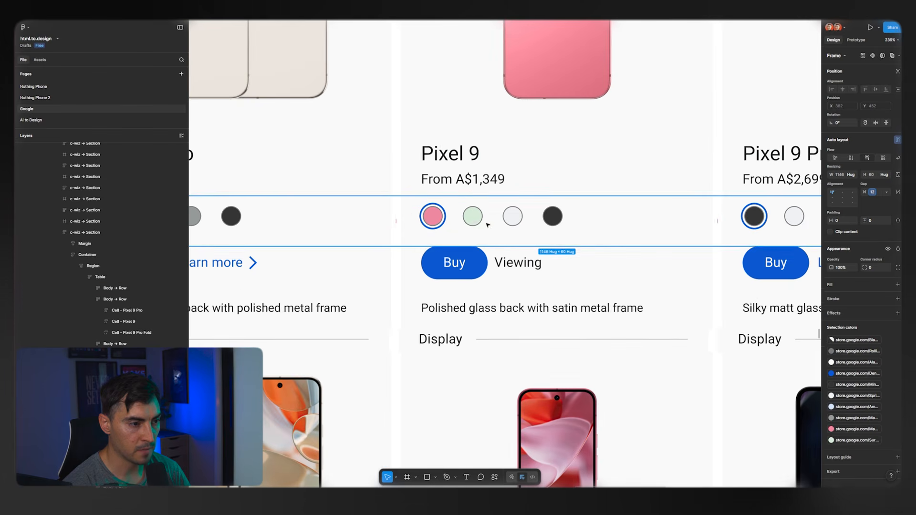
click(473, 221)
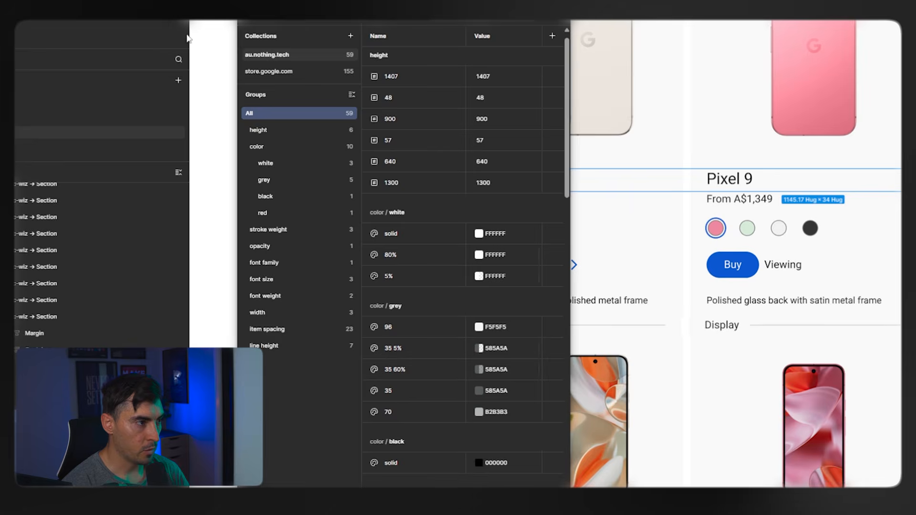
click(298, 71)
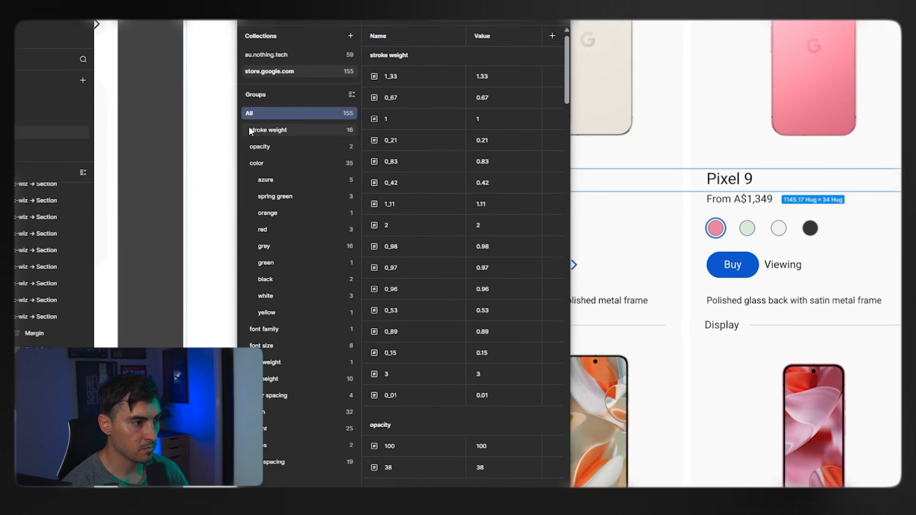
Browse the store.google.com variable groups for stroke weight, opacity, color, font family and font size.
scroll(457, 148, down, 10)
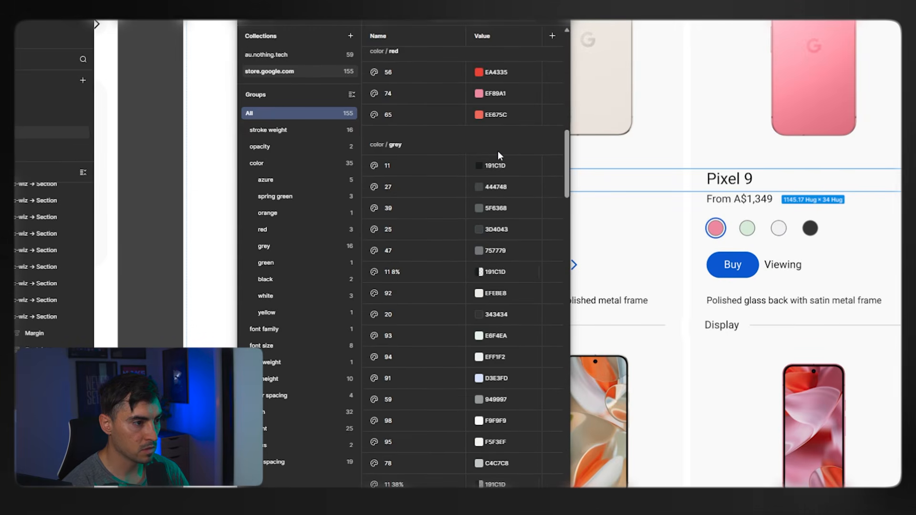
scroll(506, 162, down, 10)
click(268, 132)
click(268, 146)
click(270, 163)
click(272, 328)
click(278, 347)
click(281, 329)
click(276, 345)
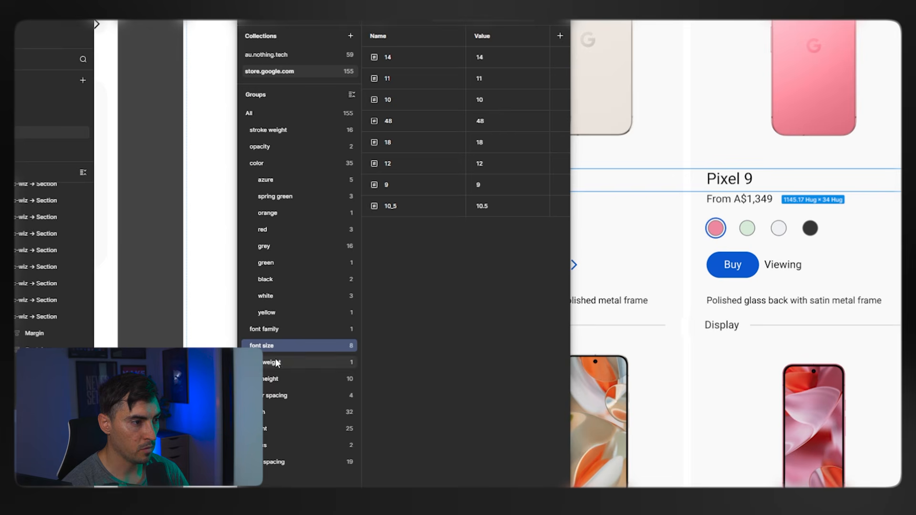
Review the remaining store.google.com variable groups, from font weight and letter spacing down to the last spacing group.
click(276, 364)
click(282, 379)
click(282, 395)
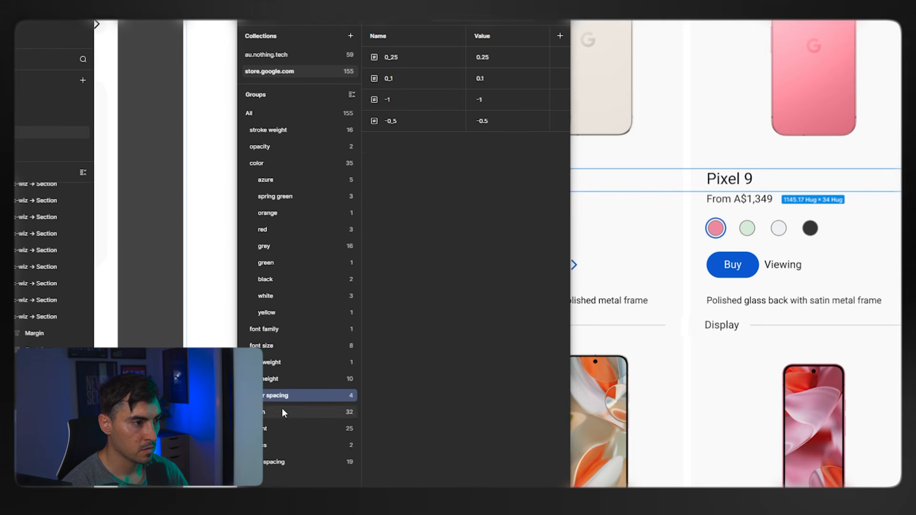
click(282, 411)
click(282, 429)
click(291, 446)
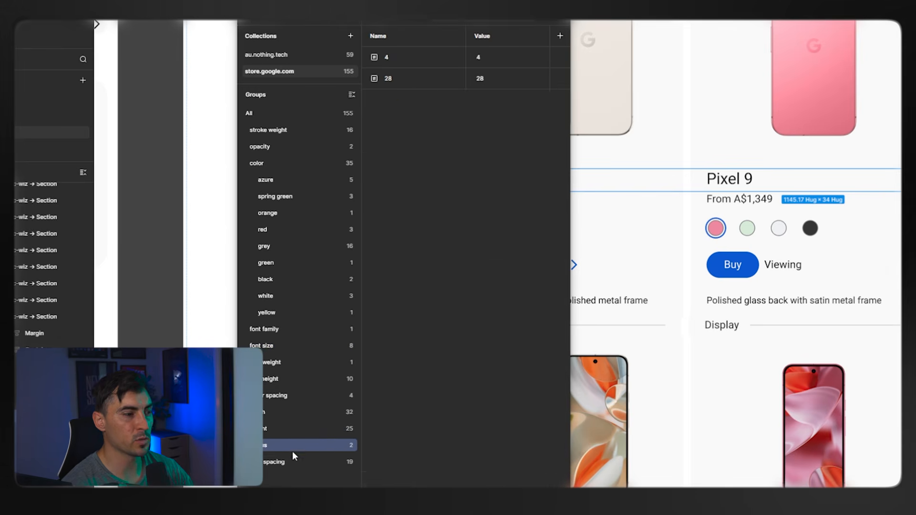
click(286, 462)
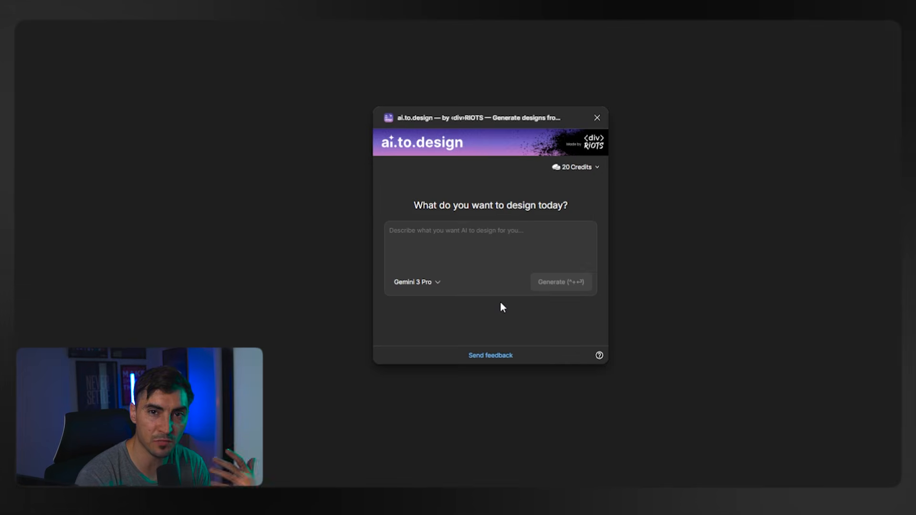
Browse the AI models available in the ai.to.design plugin and choose Claude Sonnet 4.6 (new).
click(415, 282)
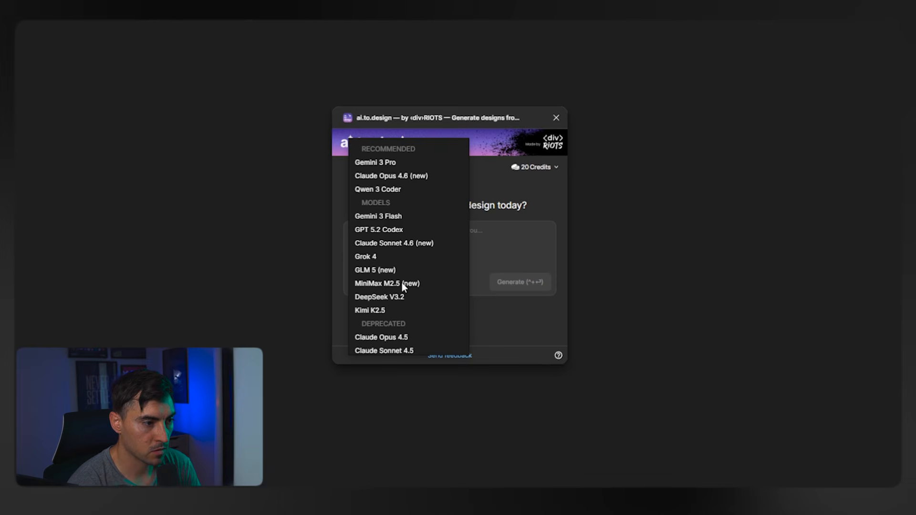
click(411, 189)
click(400, 281)
scroll(411, 230, down, 2)
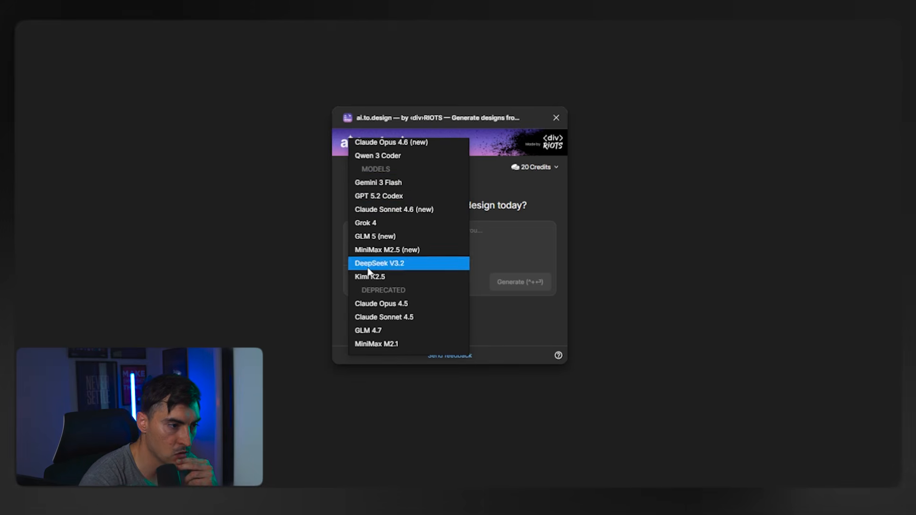
scroll(410, 339, up, 2)
click(402, 244)
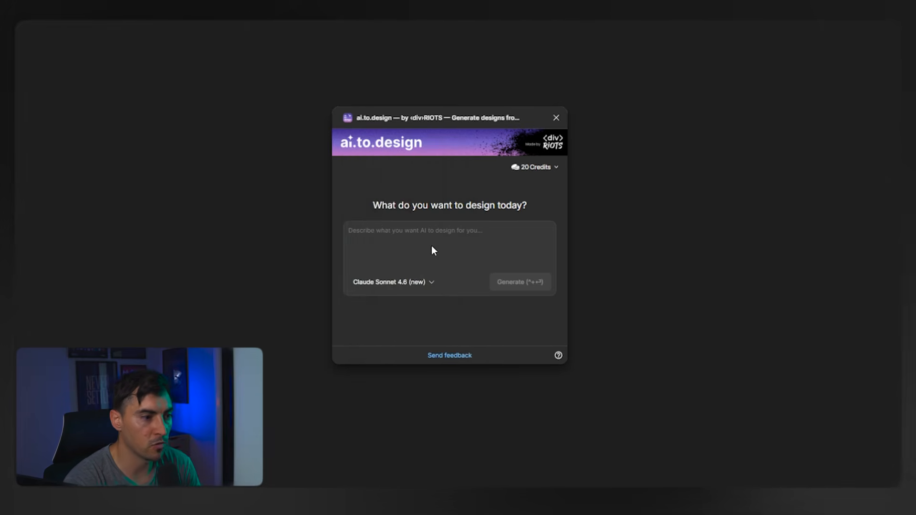
Paste the prompt for an online fitness coaching web app homepage in deep blacks and electric blues, and generate the design.
key(ctrl+v)
scroll(412, 242, up, 5)
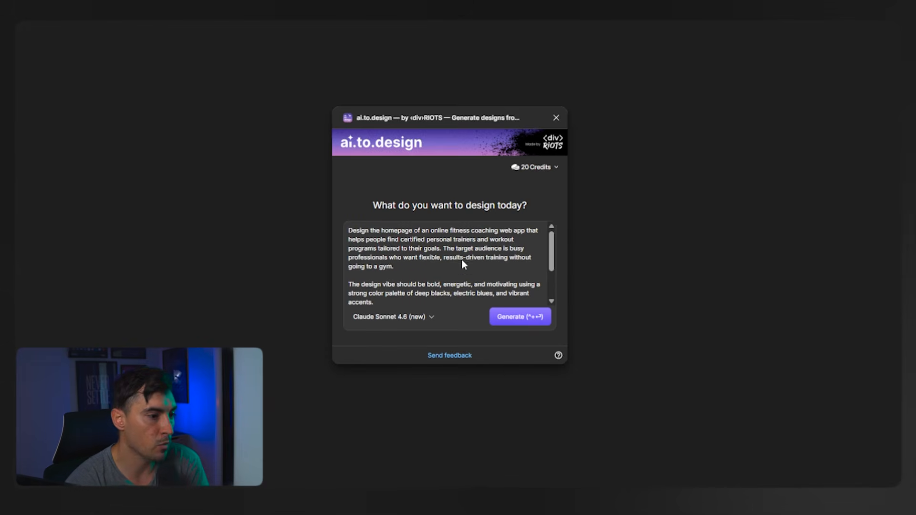
scroll(460, 258, down, 3)
click(532, 323)
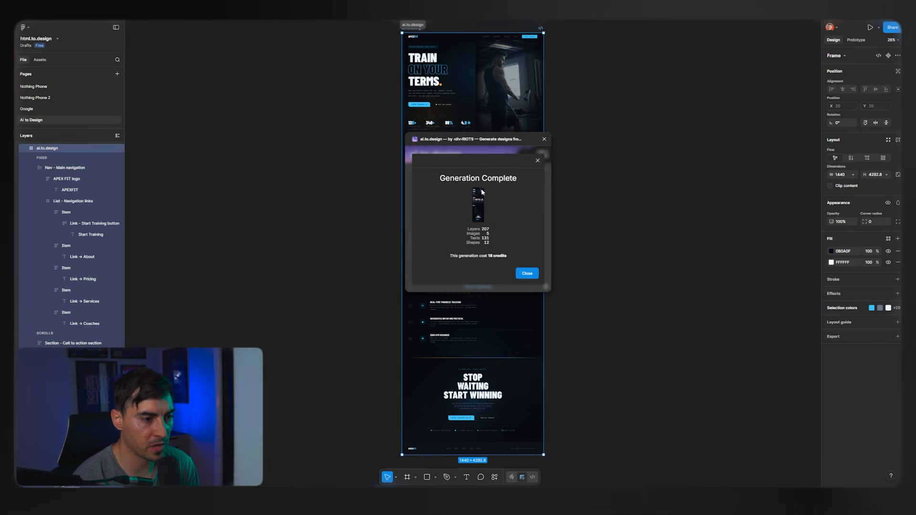
Dismiss the generation summary, move the ai.to.design window off the generated page and close the plugin.
click(527, 273)
click(592, 102)
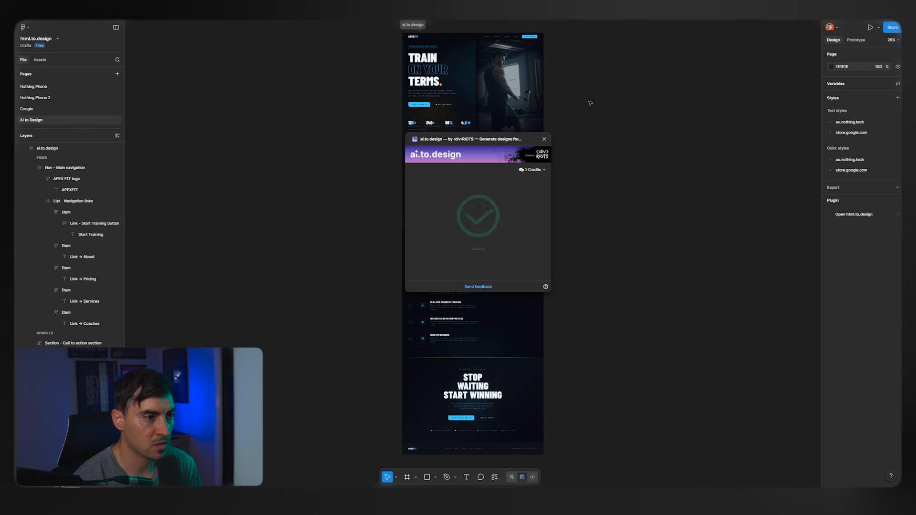
drag(497, 140, 238, 115)
scroll(365, 70, up, 2)
click(286, 116)
Examine the generated APEXFIT homepage's hero section and the navigation links and Start Training button in its header.
drag(632, 253, 582, 441)
scroll(481, 217, up, 4)
drag(693, 315, 719, 238)
scroll(431, 174, up, 3)
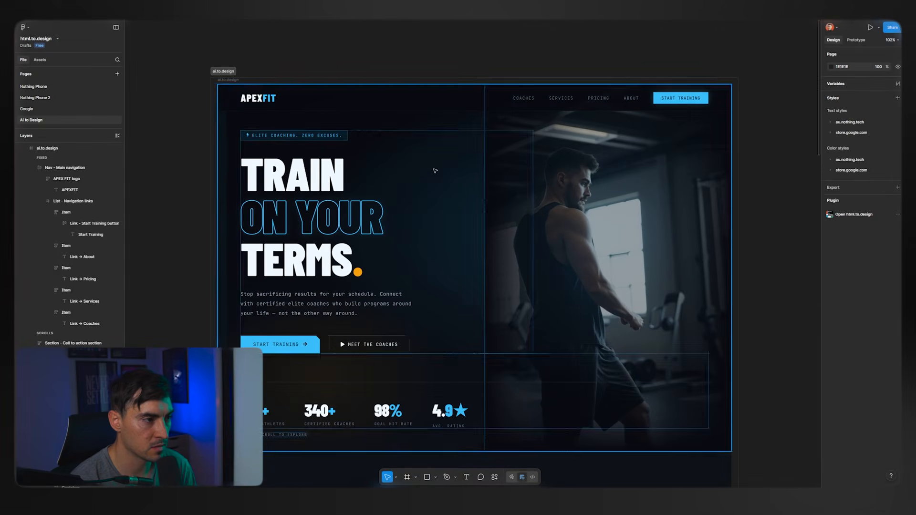
scroll(279, 127, up, 4)
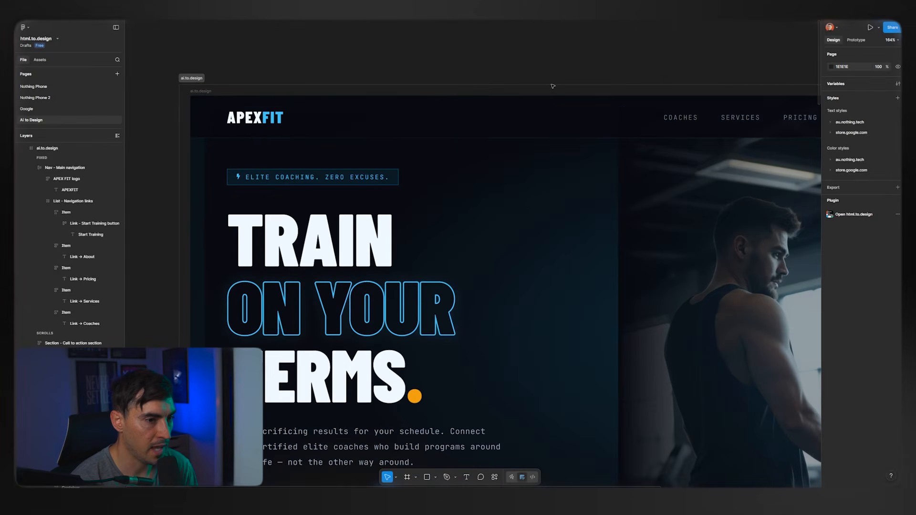
scroll(326, 59, right, 6)
scroll(472, 74, up, 2)
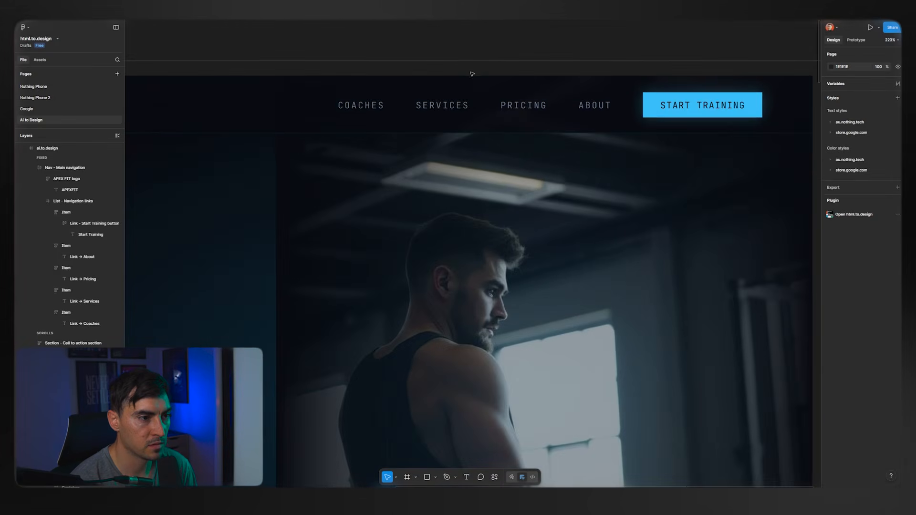
scroll(709, 128, up, 5)
Select the main navigation frame and collapse it, the page sections and the footer in the layer list.
click(691, 119)
scroll(663, 122, down, 10)
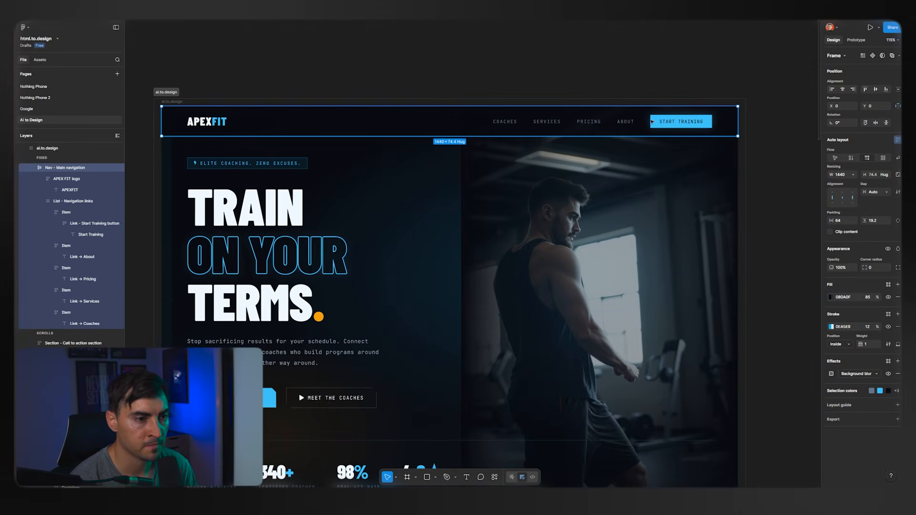
click(33, 167)
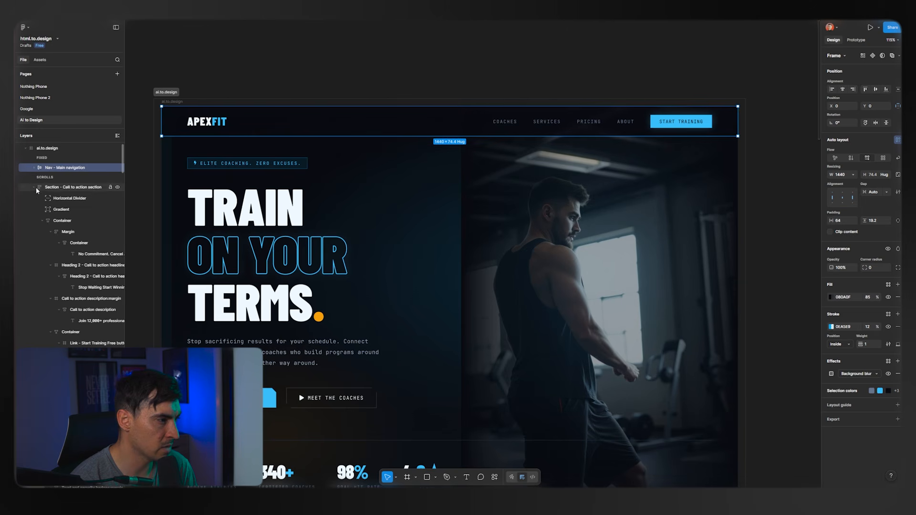
click(34, 187)
click(33, 198)
click(33, 209)
click(33, 220)
click(35, 232)
Inspect the hero section's layers, its "Elite coaching. Zero excuses." badge and the container holding the headline.
click(208, 192)
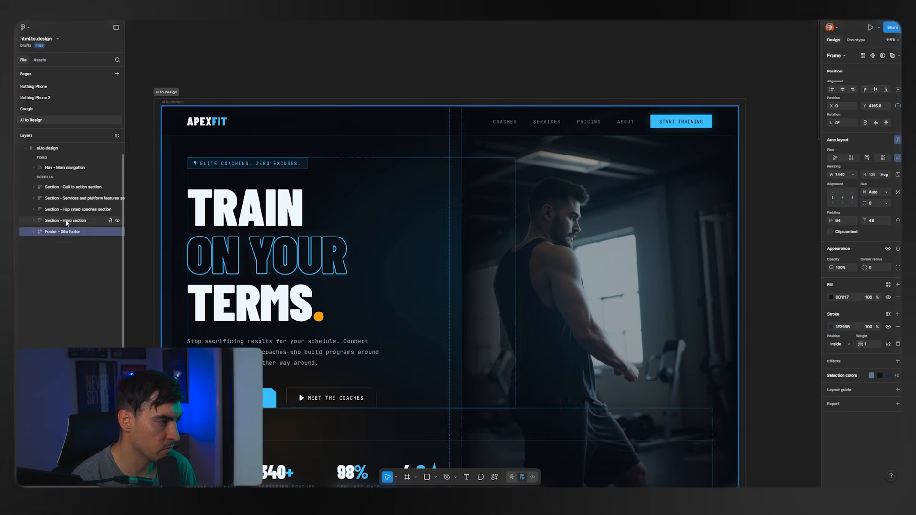
double_click(209, 192)
double_click(209, 193)
click(247, 164)
scroll(247, 164, up, 6)
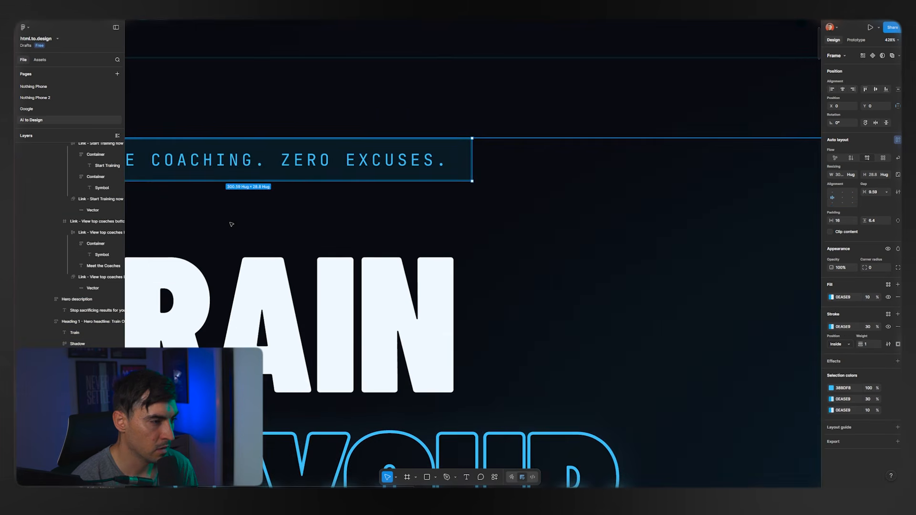
scroll(286, 210, down, 3)
click(347, 204)
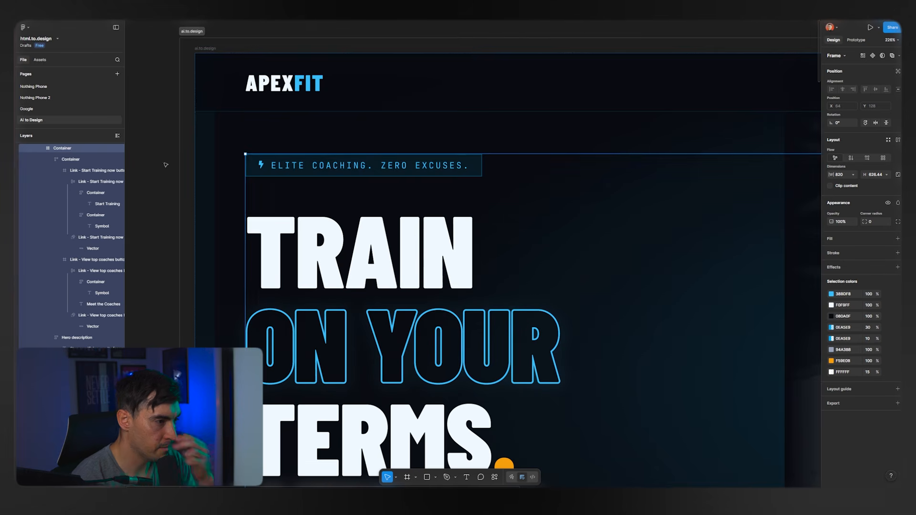
scroll(399, 284, down, 4)
drag(411, 282, 291, 197)
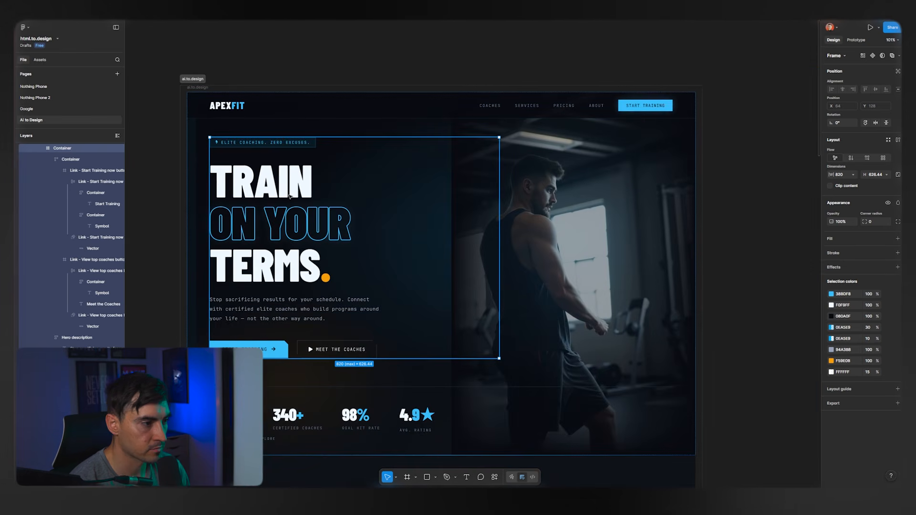
Try replacing the headline's TRAIN line with the placeholder text "ASDADASDA" and undo the edit.
double_click(286, 193)
scroll(245, 267, up, 3)
double_click(286, 208)
double_click(328, 152)
text(ASDADASDA)
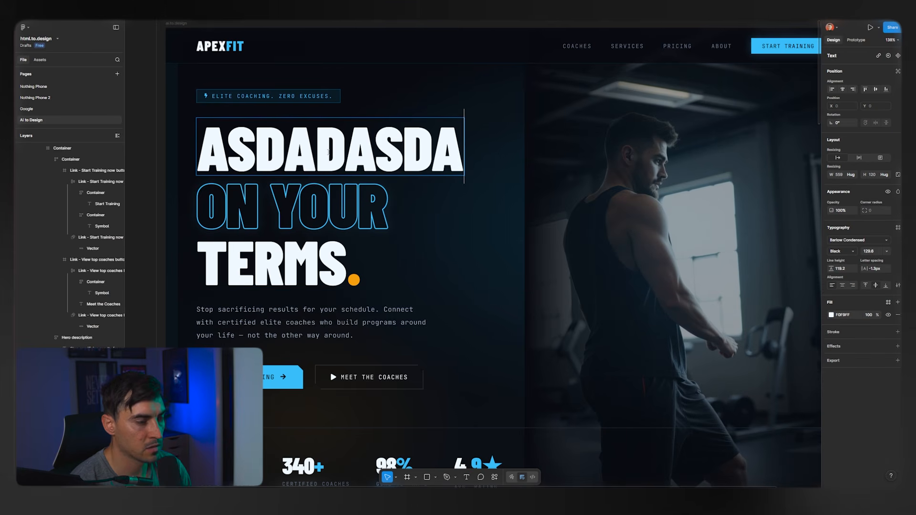
key(ctrl+z)
key(Escape)
Change the second line of the hero headline to "LIKE A" and the third line to "BEAST.".
click(208, 203)
double_click(208, 204)
text(LIKE)
double_click(278, 263)
text(BEAST.)
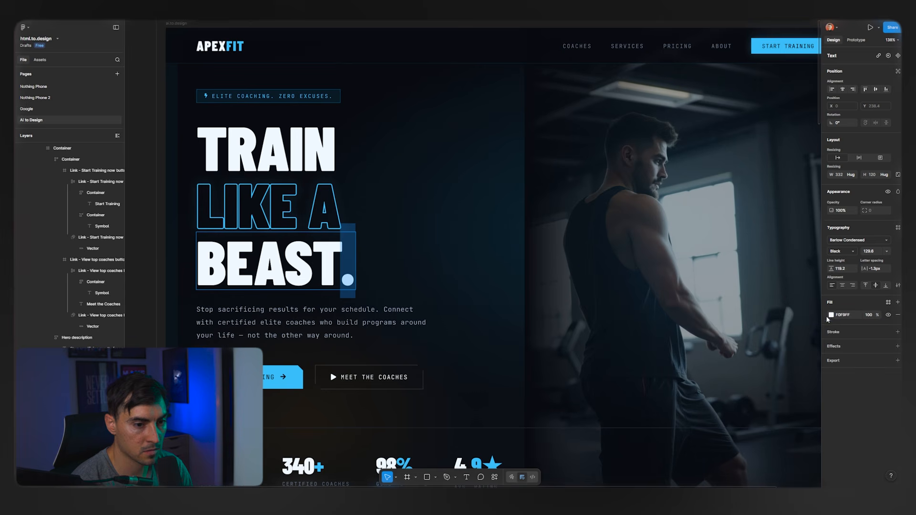
Color the period after BEAST orange with F59E0B and finish editing the headline.
click(828, 316)
click(771, 459)
click(329, 211)
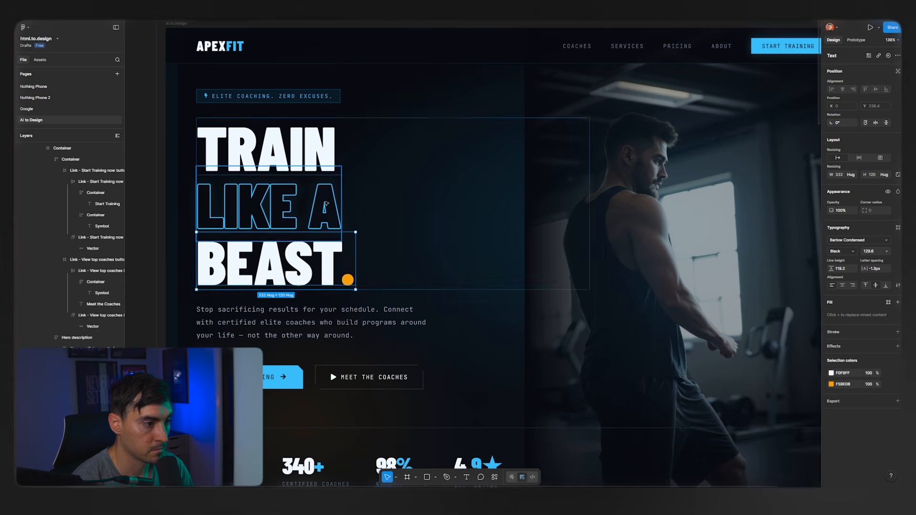
click(324, 209)
scroll(324, 209, down, 3)
key(Escape)
Inspect the athlete photo area of the hero section and clear the selection.
scroll(627, 205, up, 3)
click(601, 203)
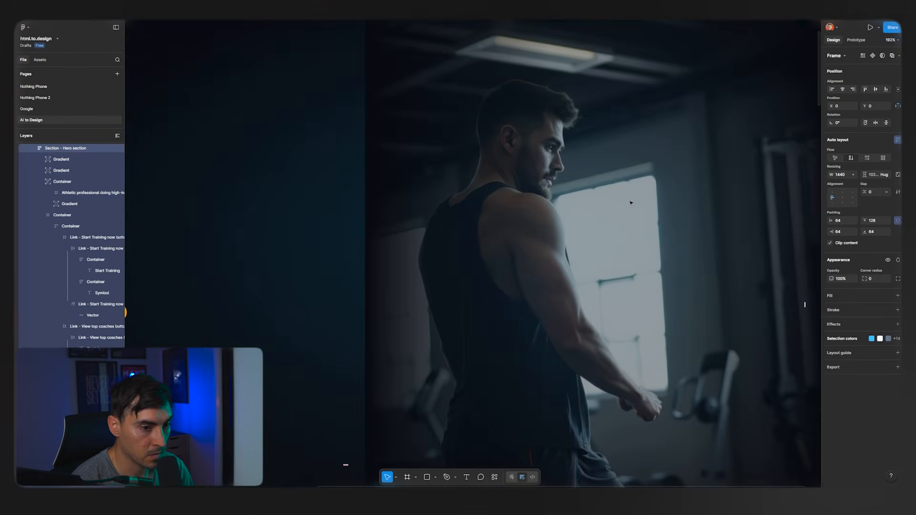
scroll(630, 203, down, 3)
click(353, 227)
drag(351, 228, 489, 228)
click(150, 284)
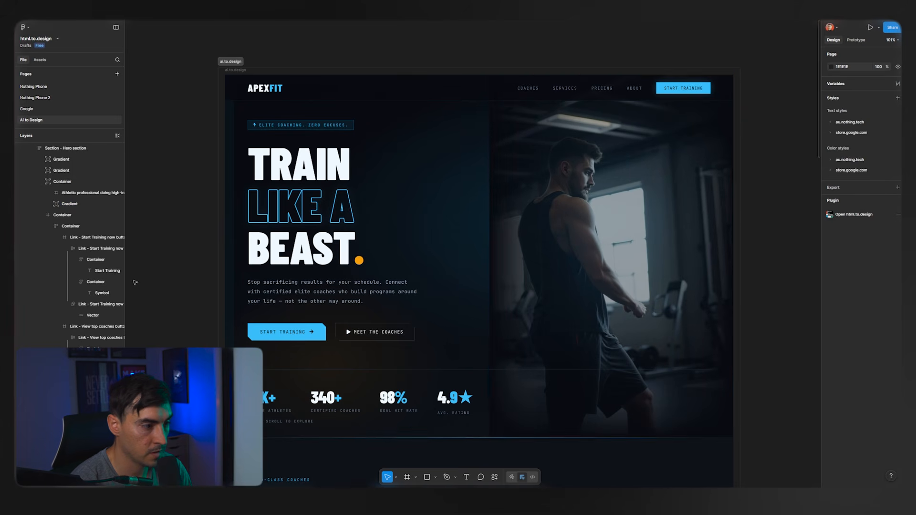
Examine the "Top Rated This Week" section and the details of its coach cards.
scroll(286, 324, down, 5)
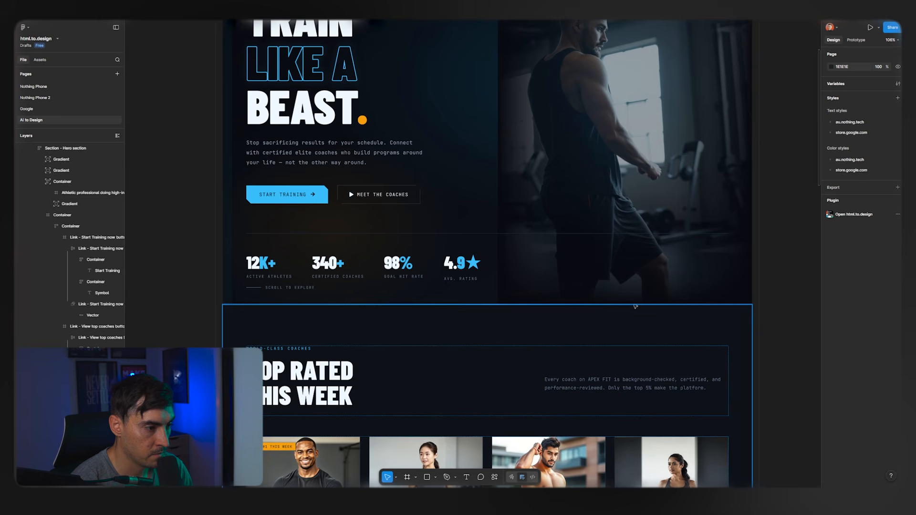
drag(778, 313, 777, 288)
scroll(777, 288, down, 5)
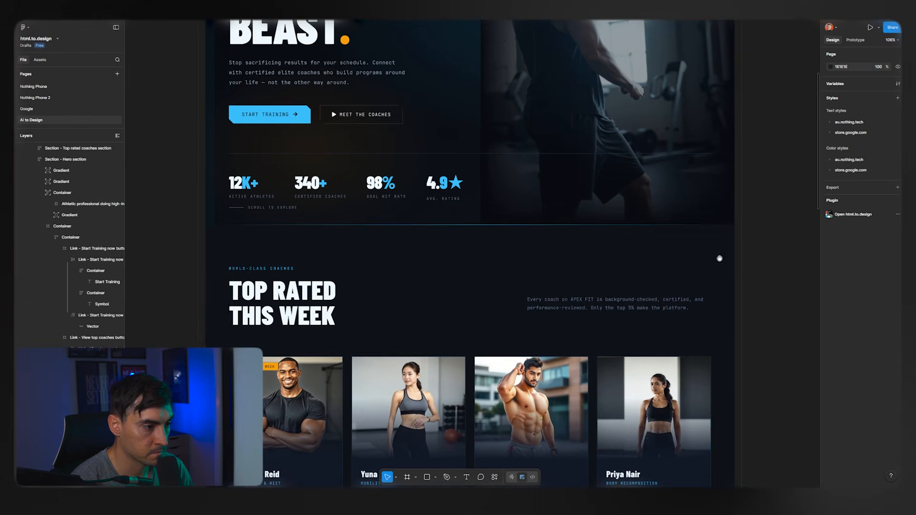
scroll(674, 199, right, 2)
scroll(674, 199, left, 2)
scroll(674, 199, down, 1)
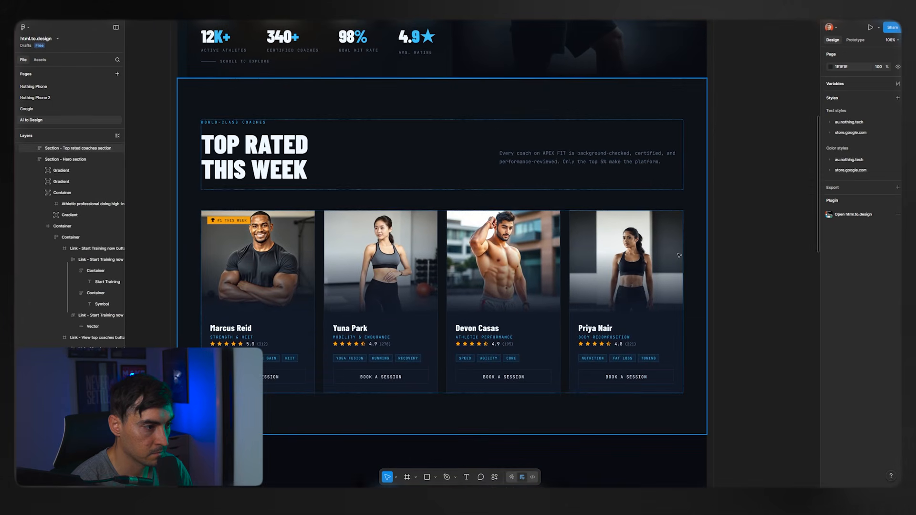
scroll(701, 254, down, 4)
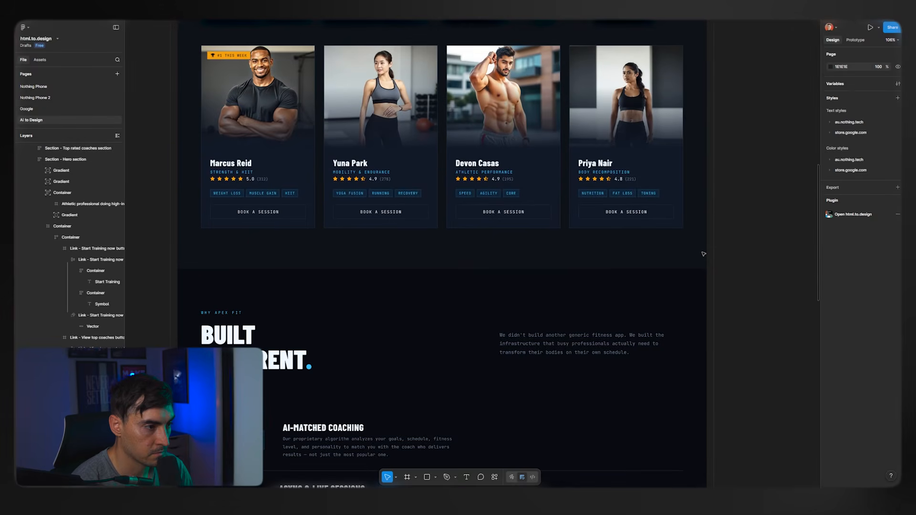
scroll(422, 136, up, 2)
scroll(381, 191, up, 3)
Examine the page's numbered feature list and the "Stop Waiting Start Winning" section down to the footer.
scroll(327, 327, up, 3)
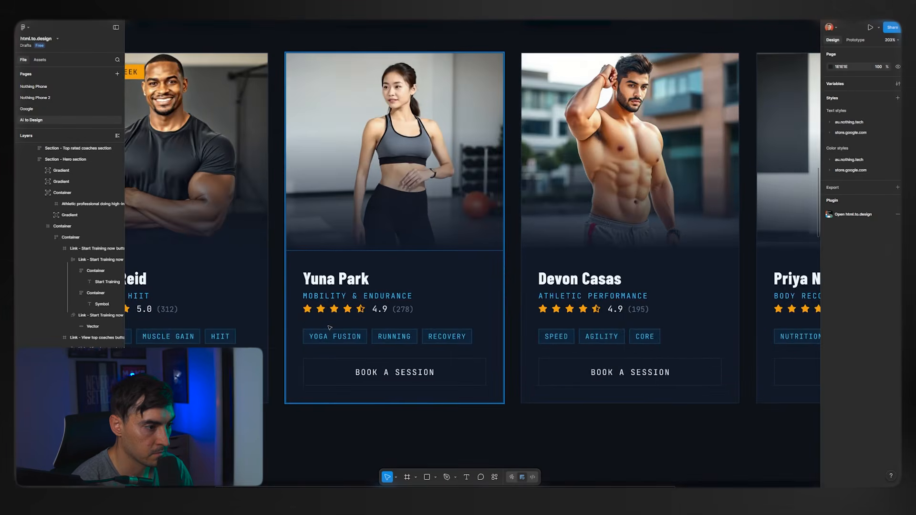
scroll(329, 326, down, 5)
scroll(456, 299, down, 5)
scroll(427, 231, up, 2)
scroll(537, 256, down, 8)
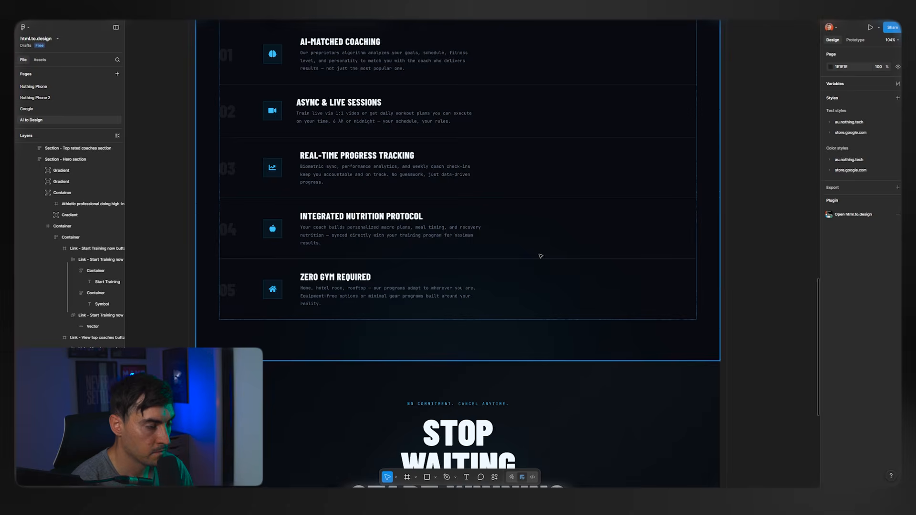
scroll(607, 240, down, 4)
Select the call to action section and inspect its buttons and guarantee icons up close.
scroll(742, 242, up, 2)
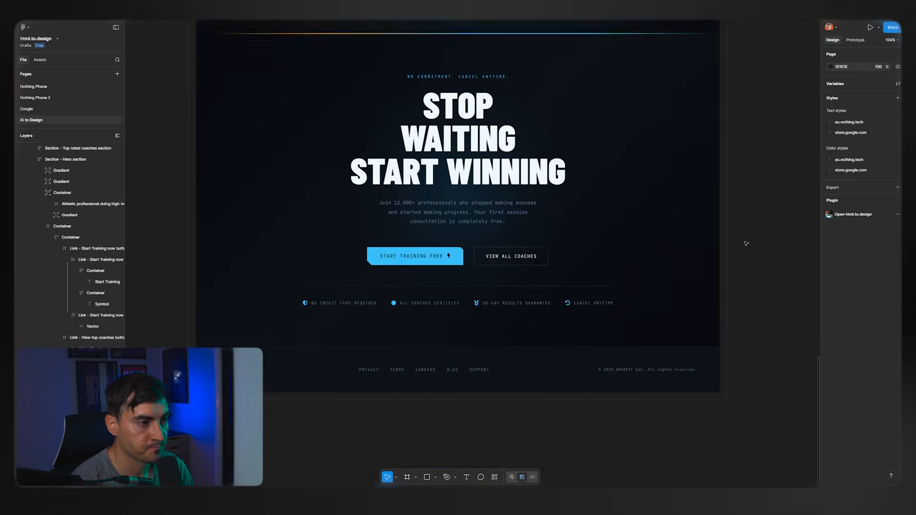
scroll(448, 267, up, 5)
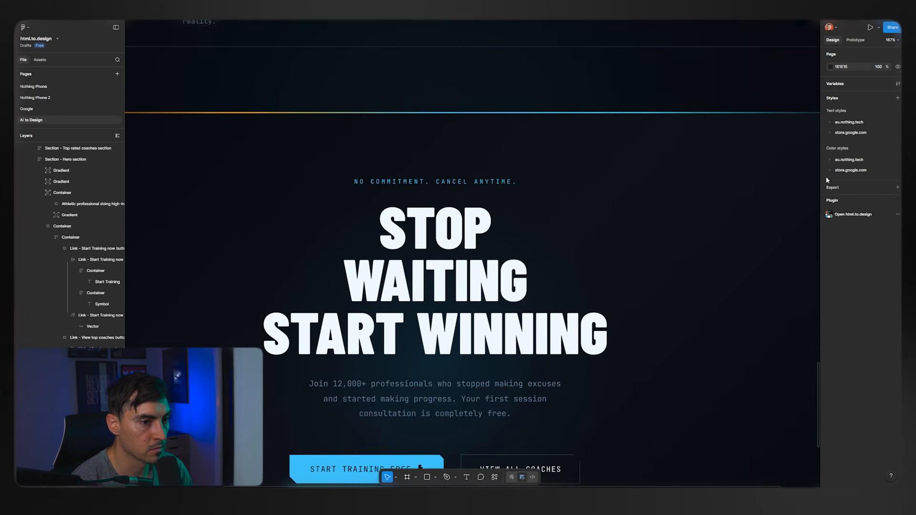
scroll(672, 181, down, 5)
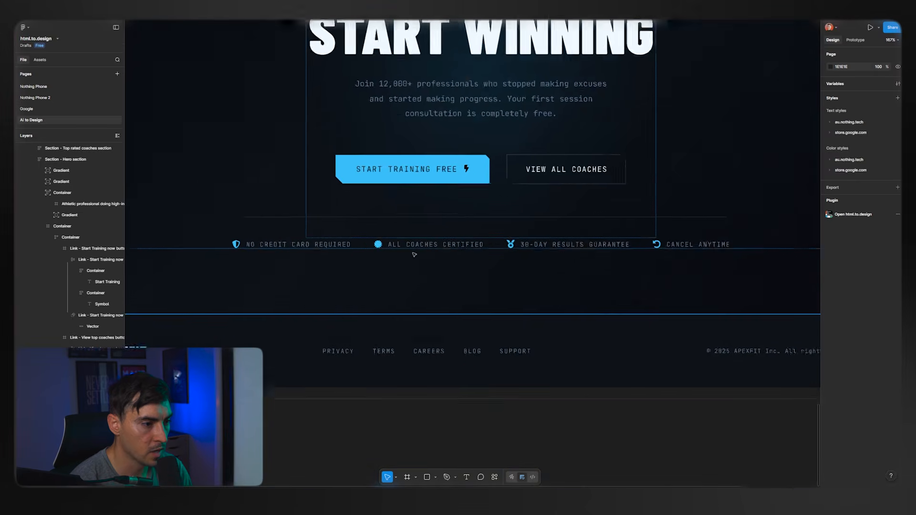
scroll(415, 255, up, 5)
click(579, 241)
Inspect the call to action buttons up close and select the label container inside the "Start Training Free" button.
scroll(579, 240, up, 4)
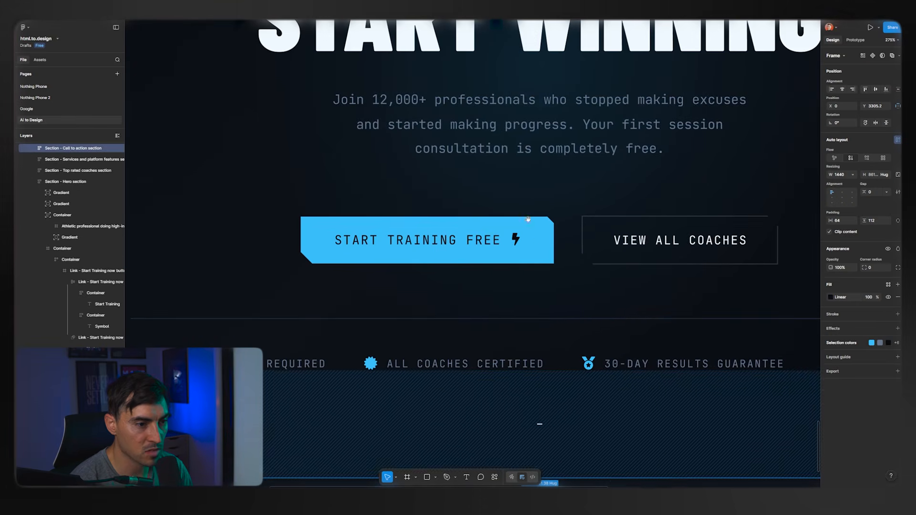
scroll(564, 231, up, 3)
scroll(515, 228, right, 3)
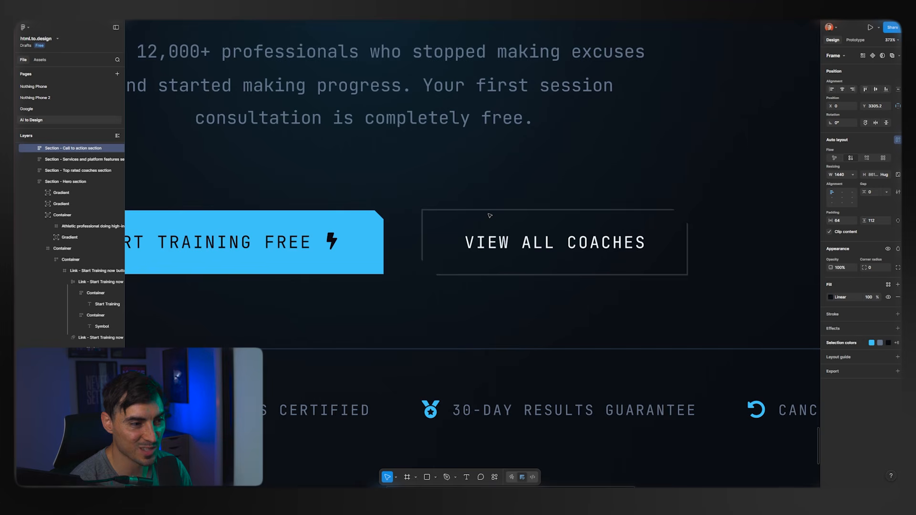
scroll(667, 214, left, 4)
click(452, 230)
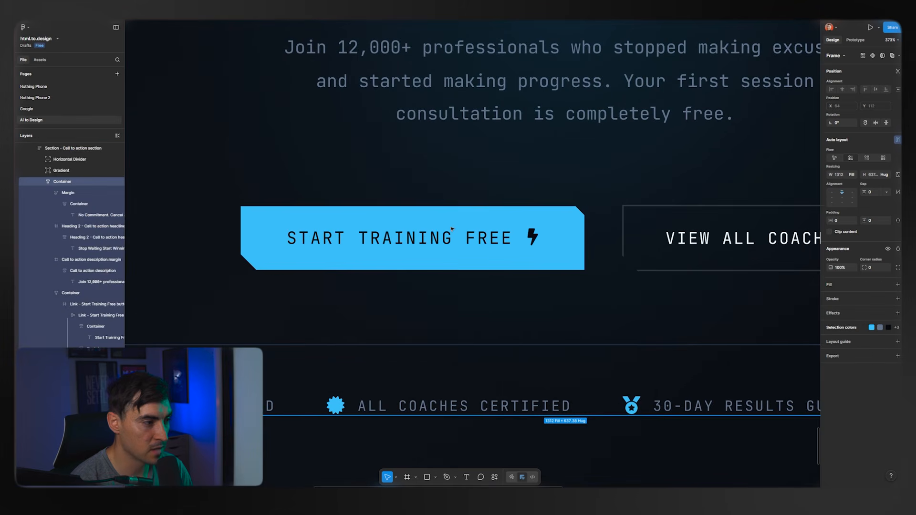
click(452, 229)
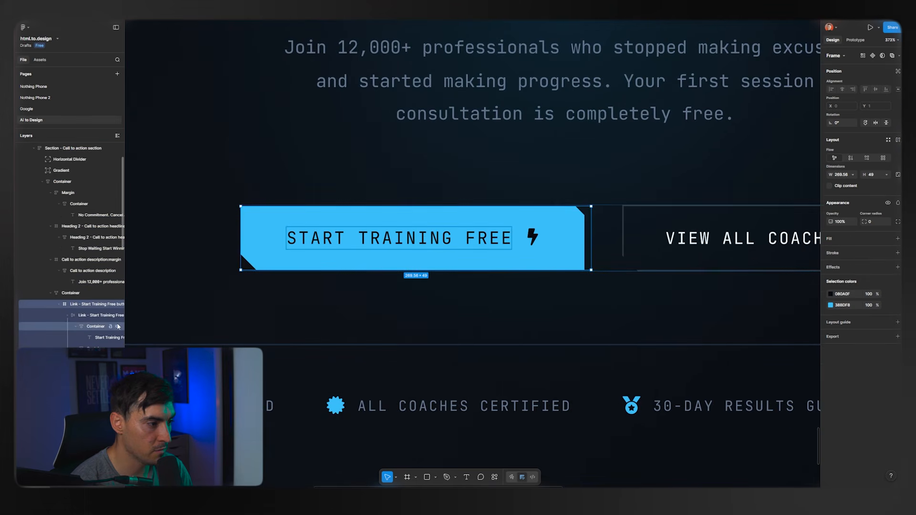
click(343, 242)
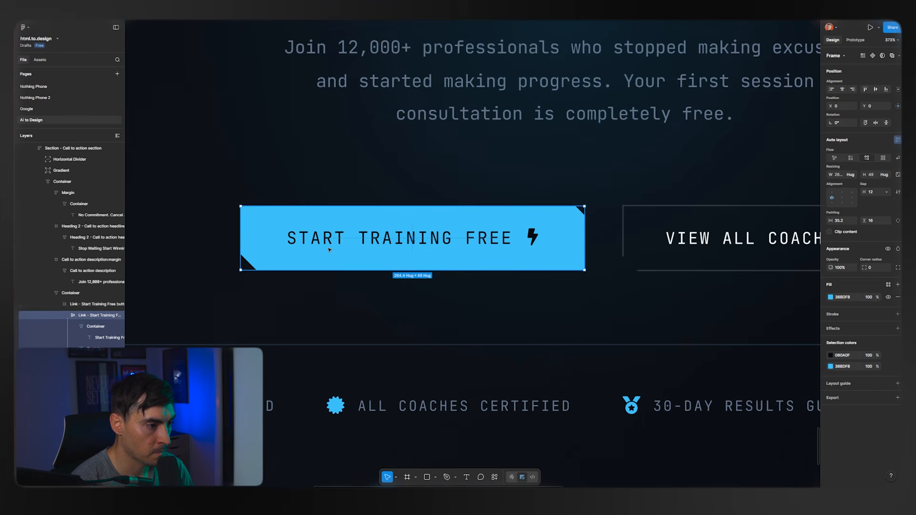
Change the colour of the lightning bolt icon in the "Start Training Free" button and clear the selection.
click(544, 238)
click(830, 339)
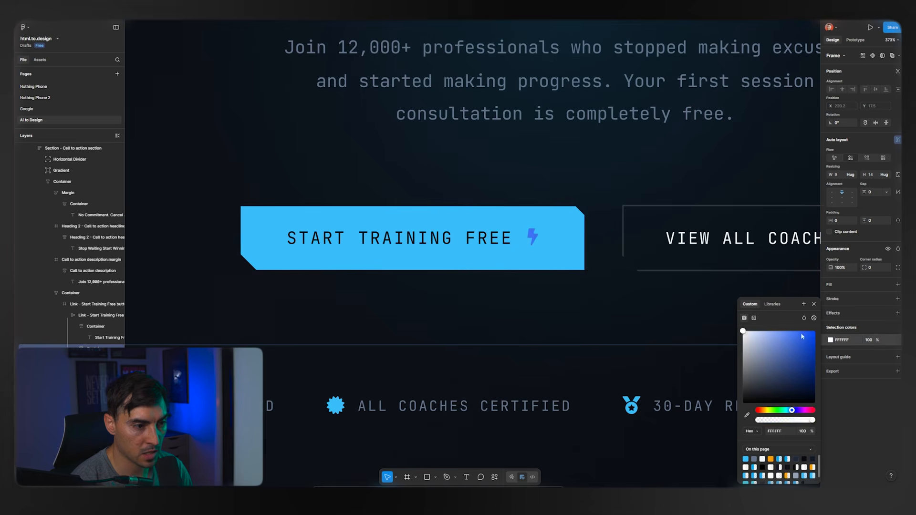
click(621, 287)
Look over the whole generated page from the call to action section back up to the hero section.
scroll(619, 287, down, 5)
drag(703, 309, 588, 453)
scroll(386, 309, up, 3)
scroll(391, 309, down, 5)
click(614, 213)
drag(582, 237, 544, 484)
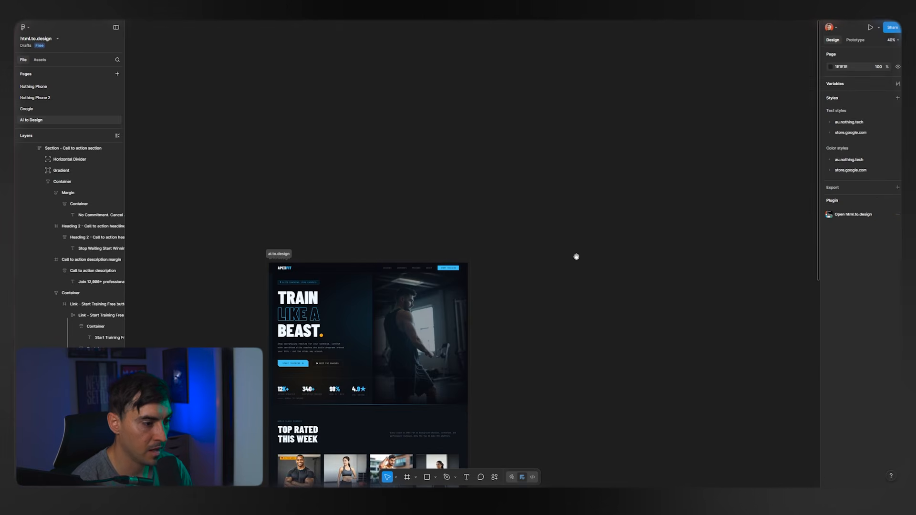
drag(577, 256, 611, 199)
Switch to ChatGPT and select the full text of the "Home Cleaning Service Platform" prompt.
scroll(611, 199, down, 3)
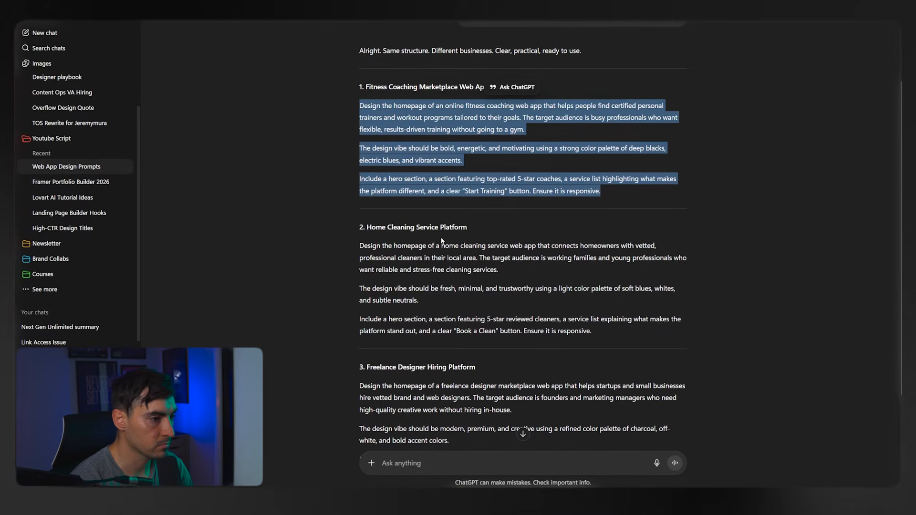
drag(587, 343, 346, 237)
scroll(443, 278, down, 3)
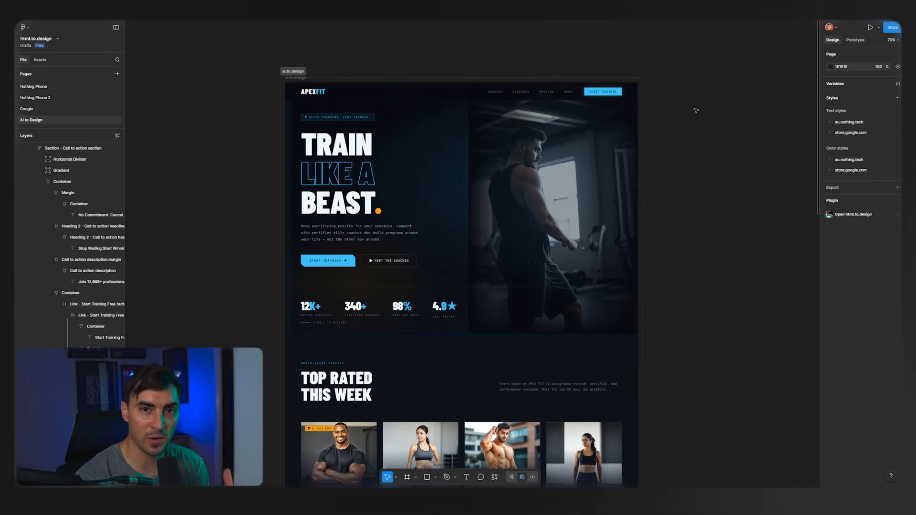
In Figma, examine the "Top Rated This Week" coach section and select its heading container.
scroll(687, 191, down, 5)
scroll(677, 195, up, 2)
scroll(662, 137, down, 3)
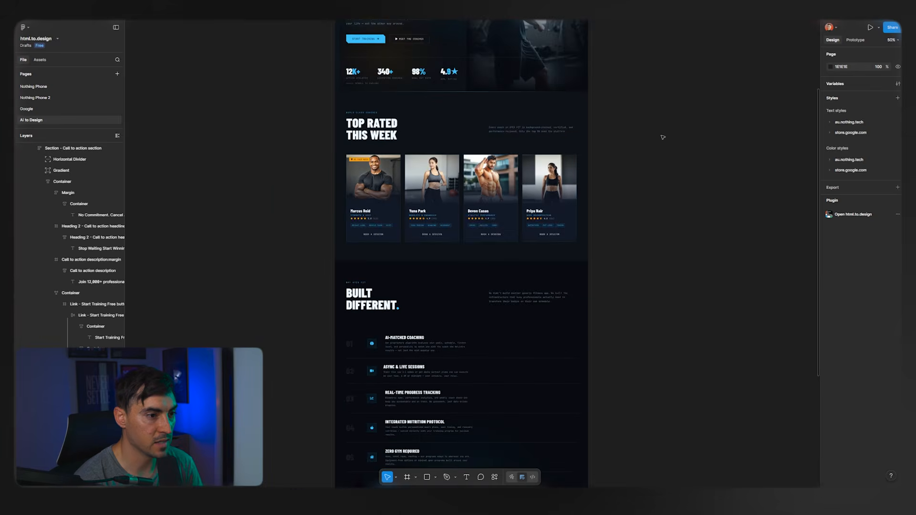
scroll(400, 136, up, 5)
click(423, 139)
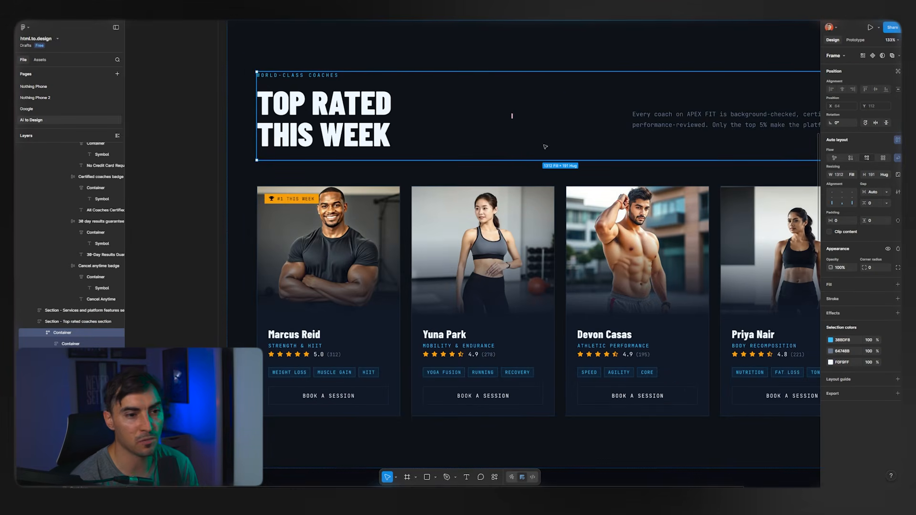
Clear the selection and review the page's lower sections, ending back at the "Train Like a Beast" hero section.
scroll(568, 162, down, 6)
click(582, 129)
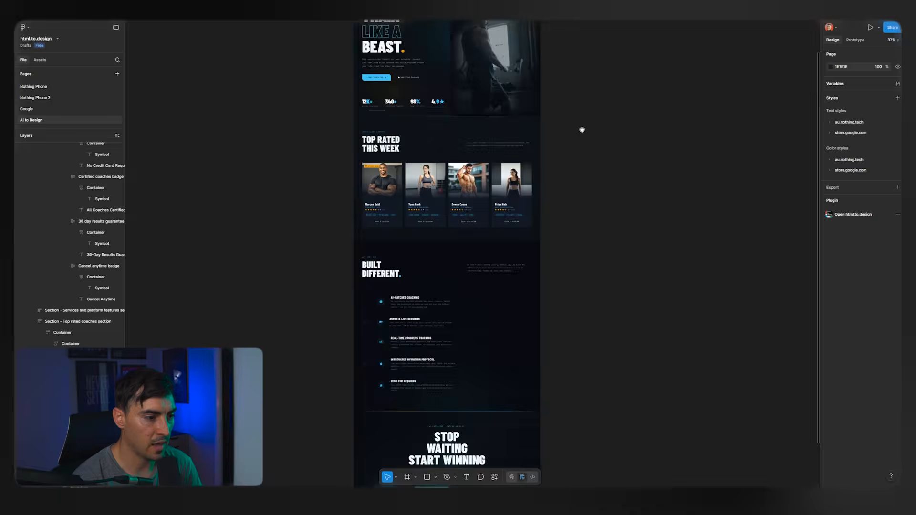
scroll(601, 143, down, 5)
scroll(628, 201, up, 9)
scroll(615, 234, up, 5)
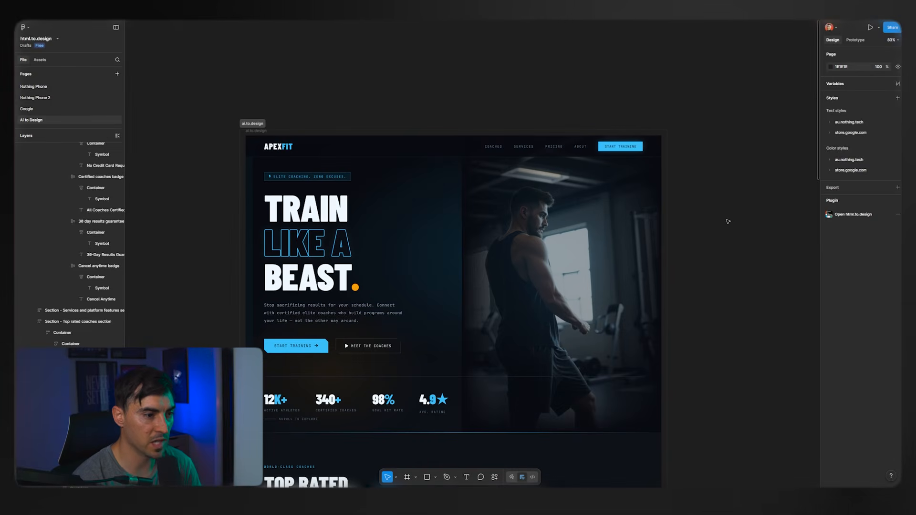